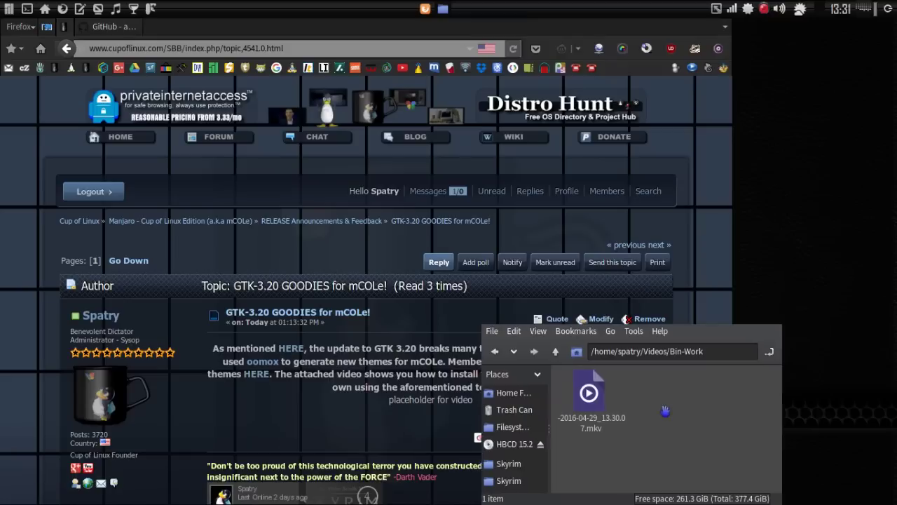
- Go up to the home folder, open Downloads, and extract mCOLe-GTK-320.7z there
click(556, 353)
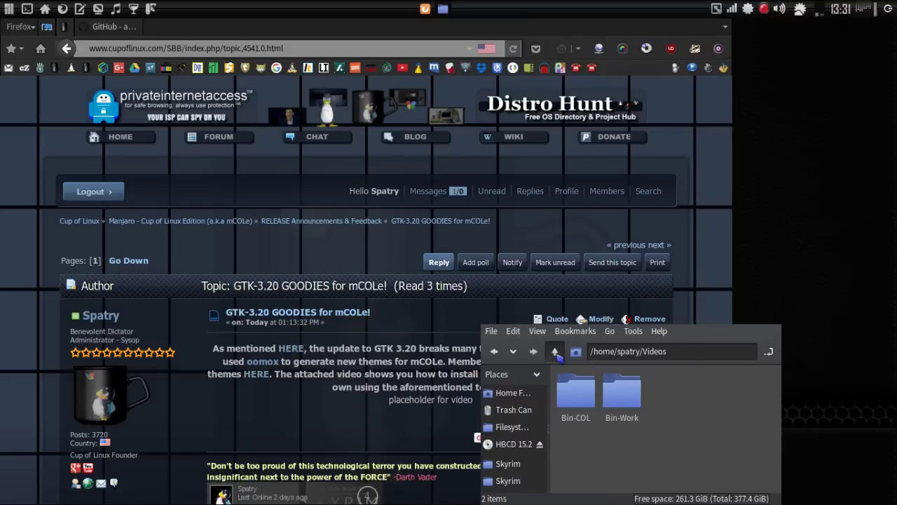
click(555, 353)
double_click(719, 405)
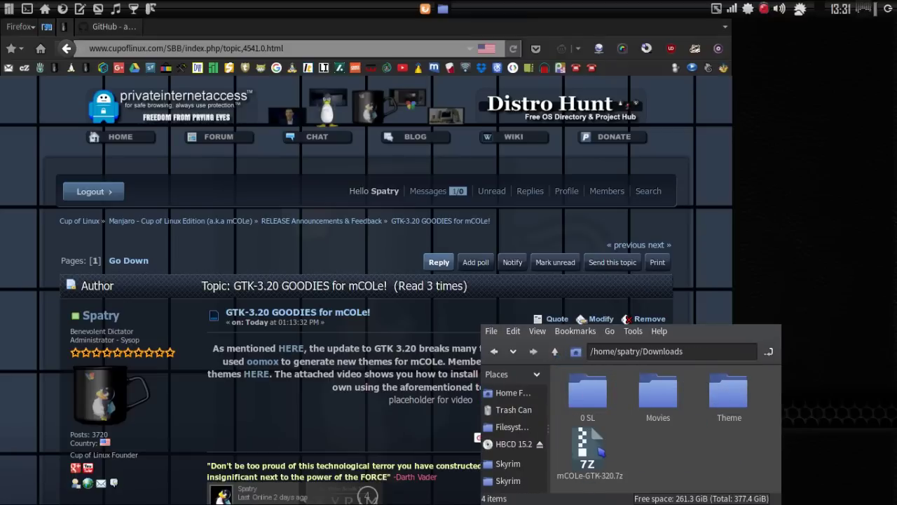
right_click(602, 450)
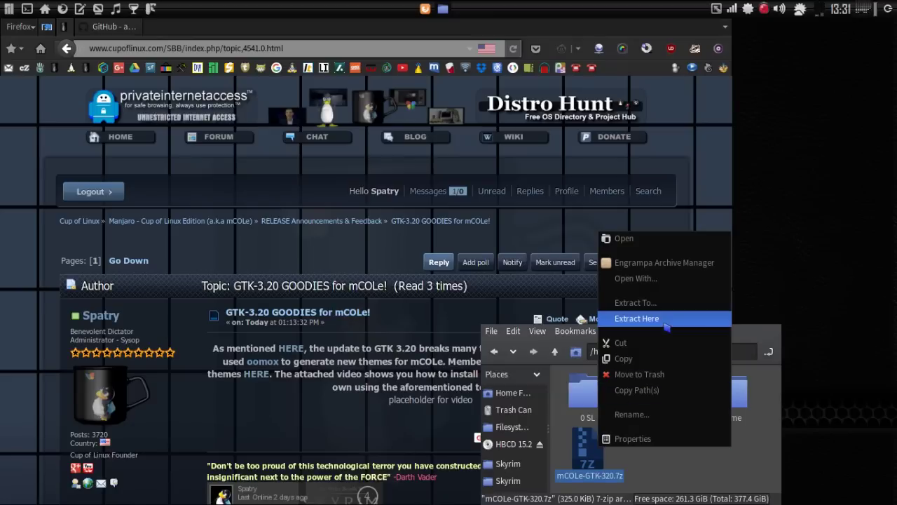
click(637, 318)
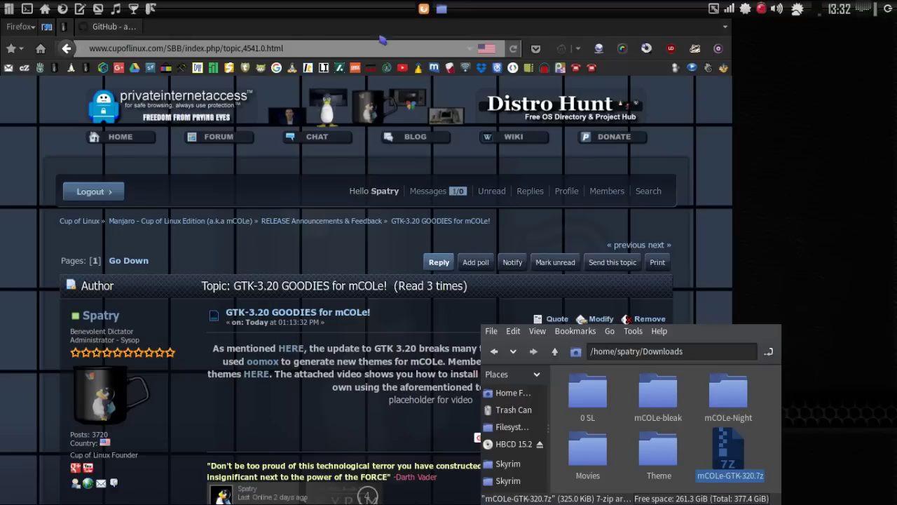
- Minimize Firefox, move the file manager right, and launch root Thunar with 'gksu thunar'
click(424, 9)
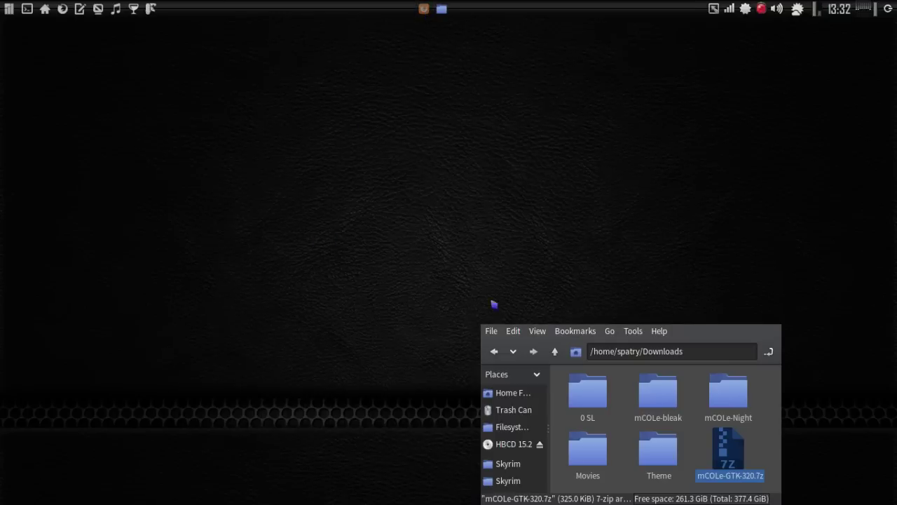
drag(690, 435, 805, 446)
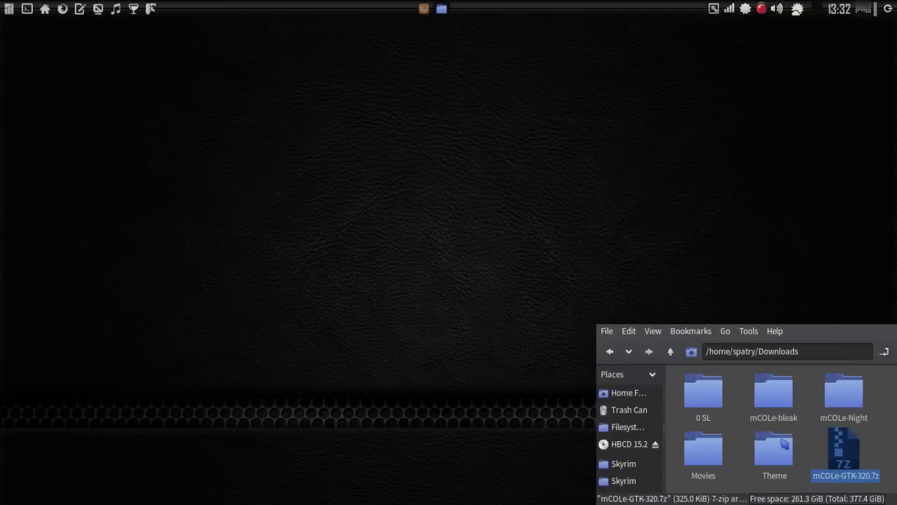
key(alt+F2)
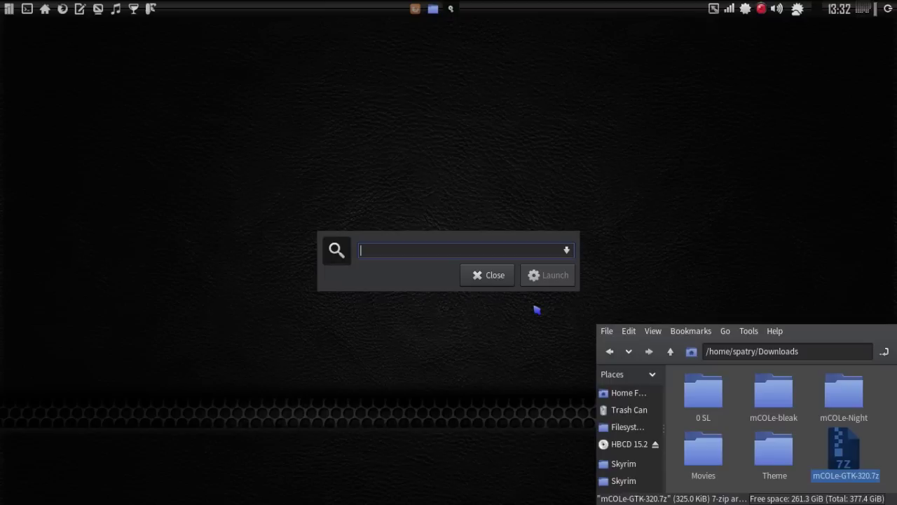
text(g)
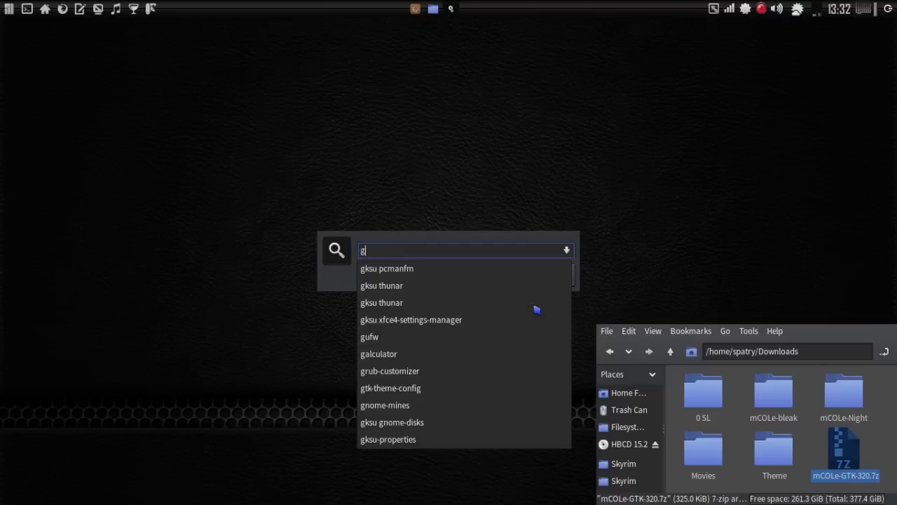
text(ksu thunar)
key(Return)
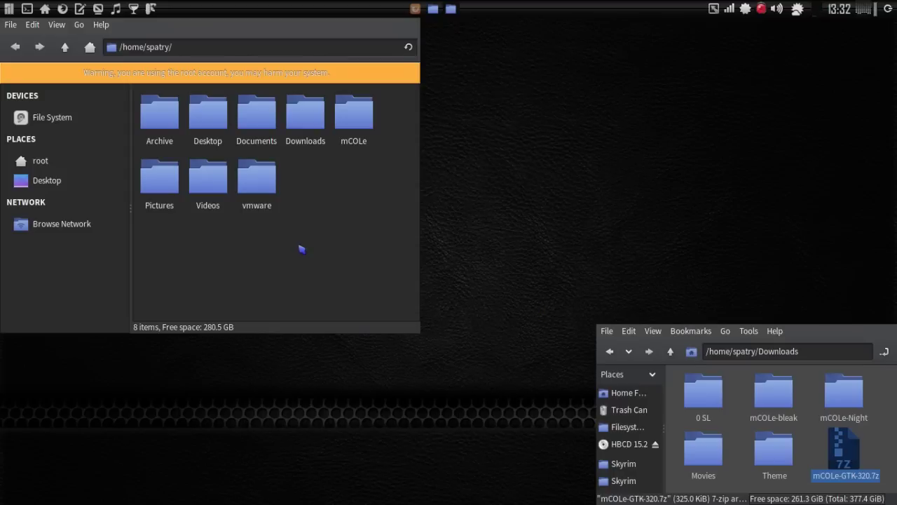
- Navigate root Thunar from File System to usr/share/themes
click(69, 120)
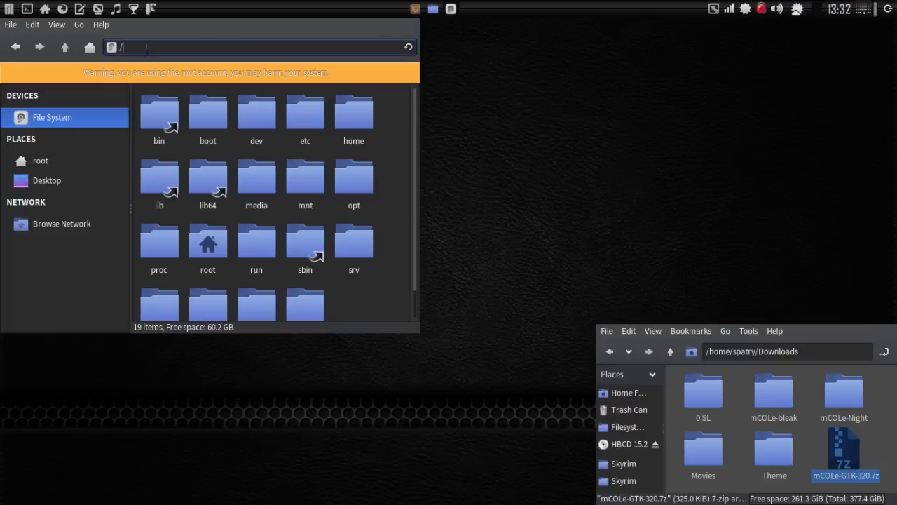
text(usr/share)
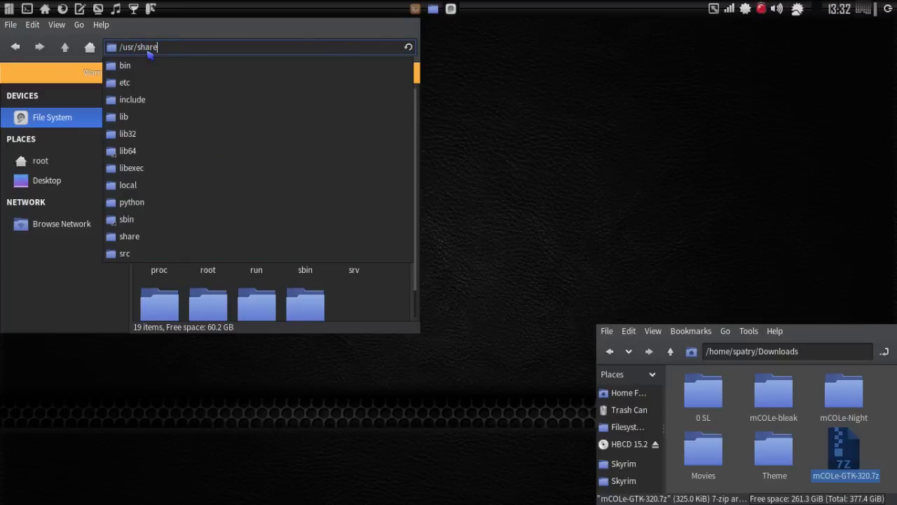
text(/theme)
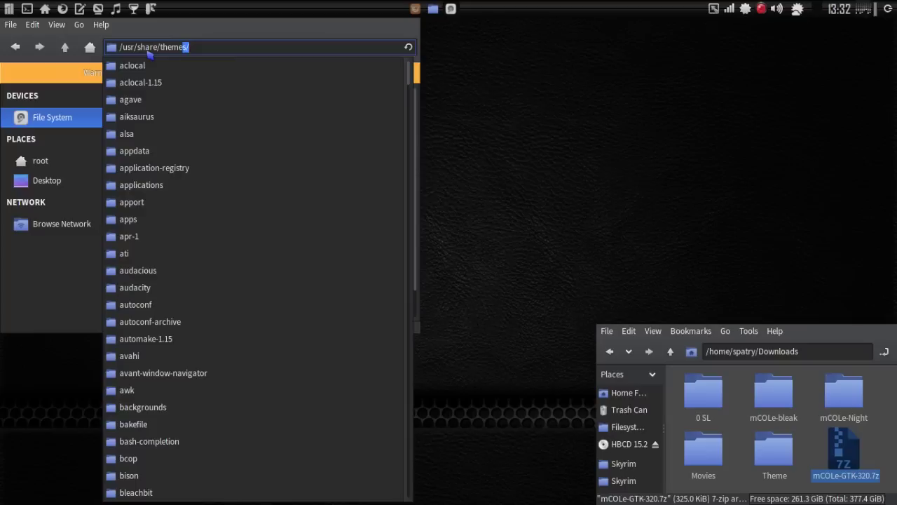
text(s)
key(Return)
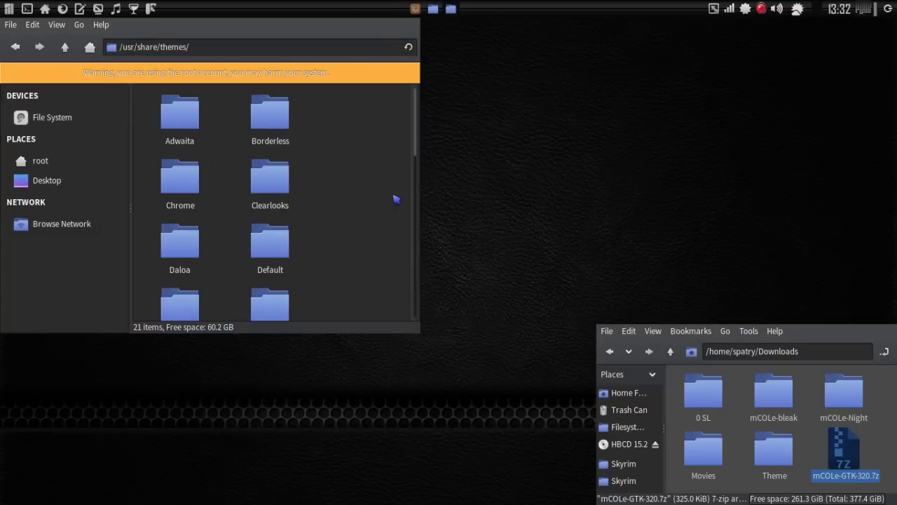
- Copy the mCOLe-bleak and mCOLe-Night folders from PCManFM into /usr/share/themes
drag(886, 395, 765, 399)
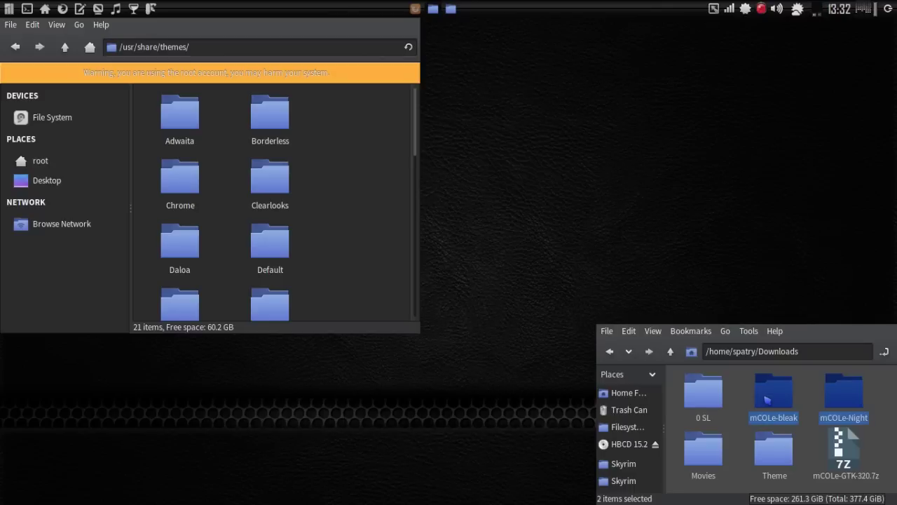
right_click(769, 401)
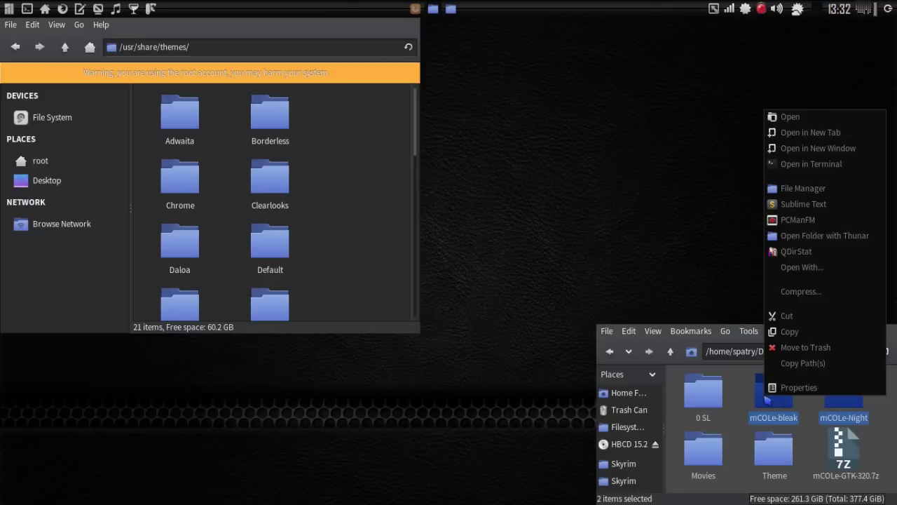
click(800, 332)
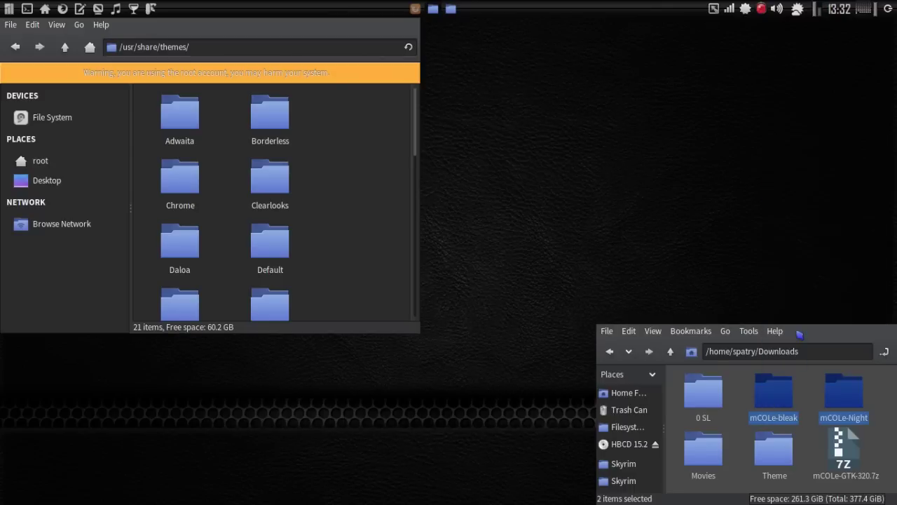
right_click(385, 212)
click(401, 259)
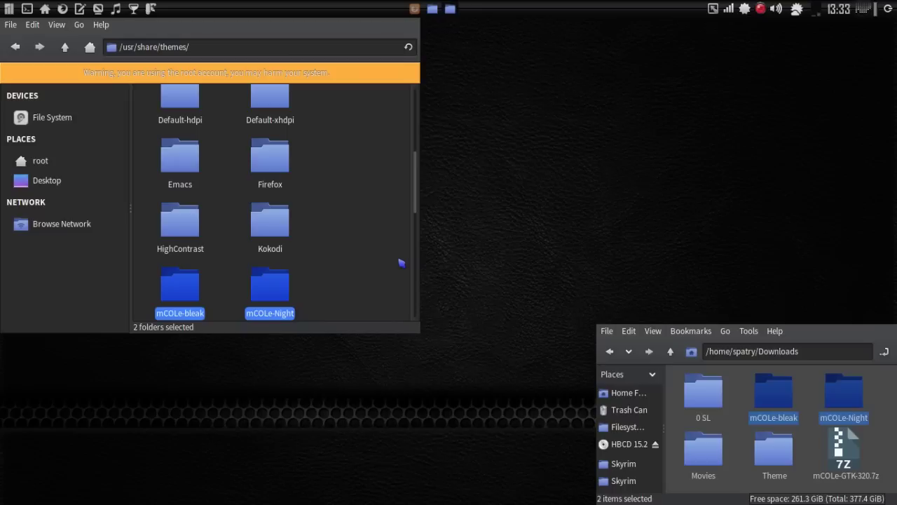
- Open the combined Properties dialog for the two pasted mCOLe folders
scroll(401, 263, down, 1)
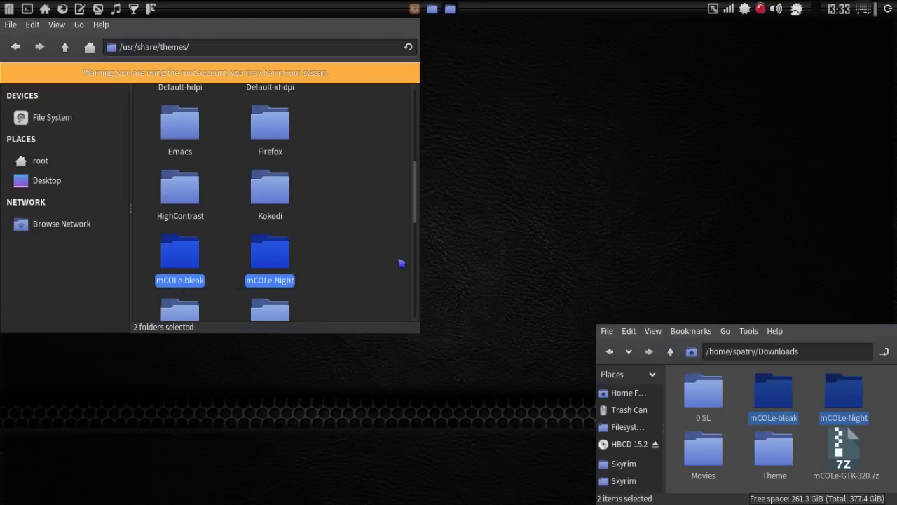
right_click(274, 252)
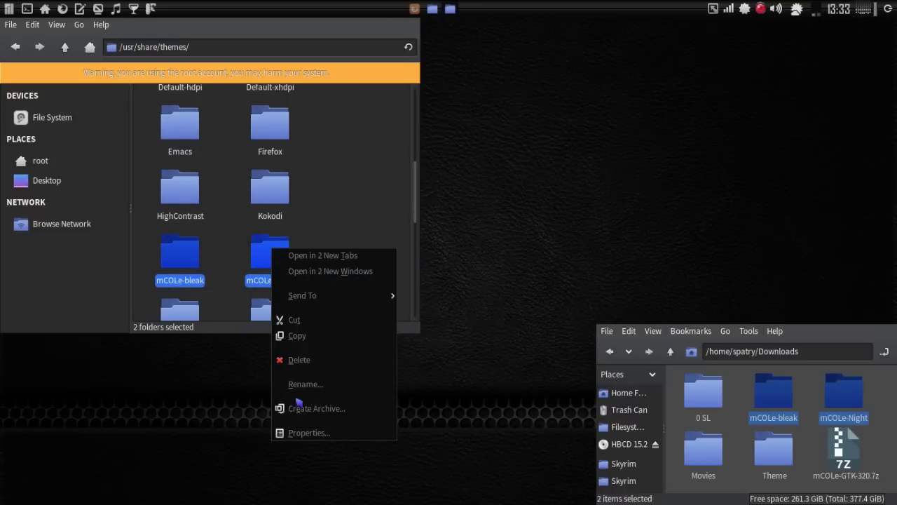
click(295, 432)
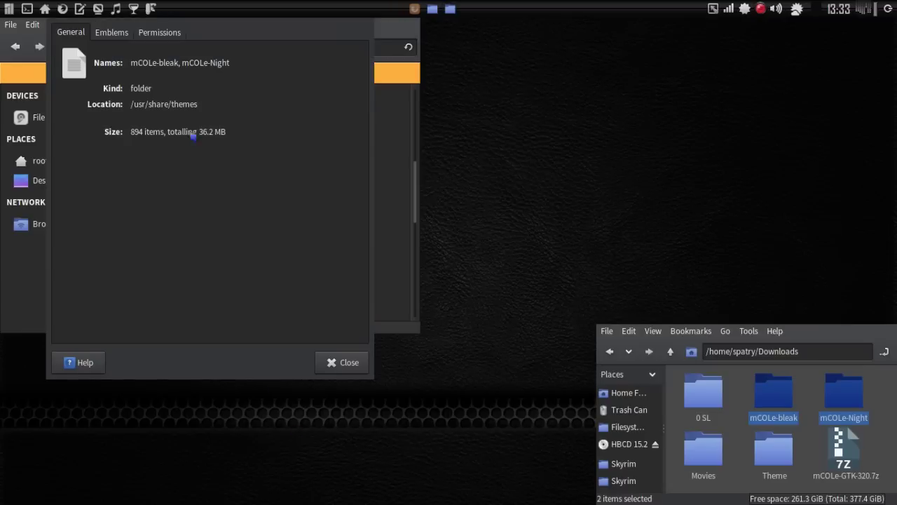
- Set both mCOLe folders' group to users under Permissions, then close the dialog
click(158, 38)
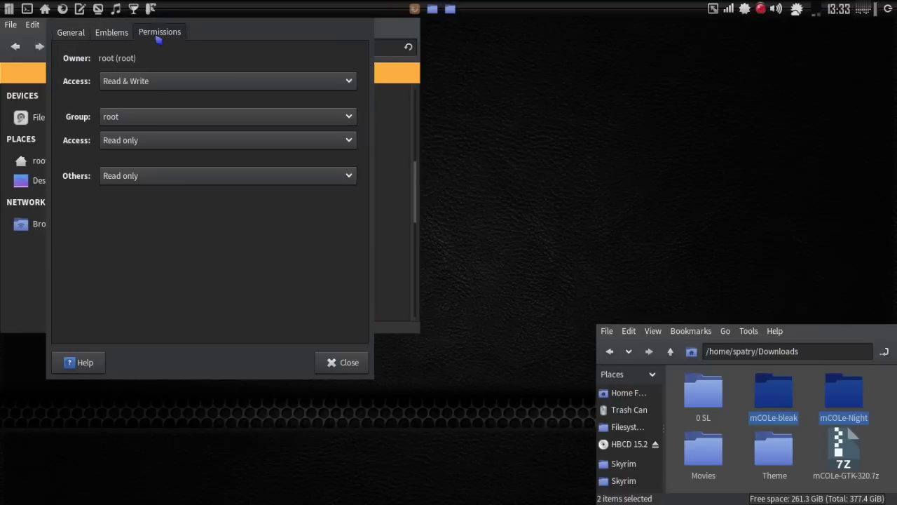
click(137, 124)
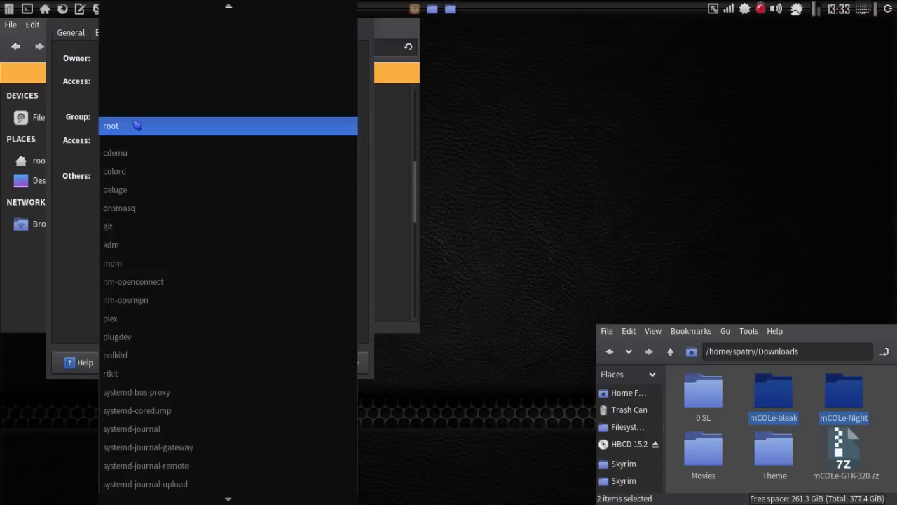
scroll(132, 420, down, 5)
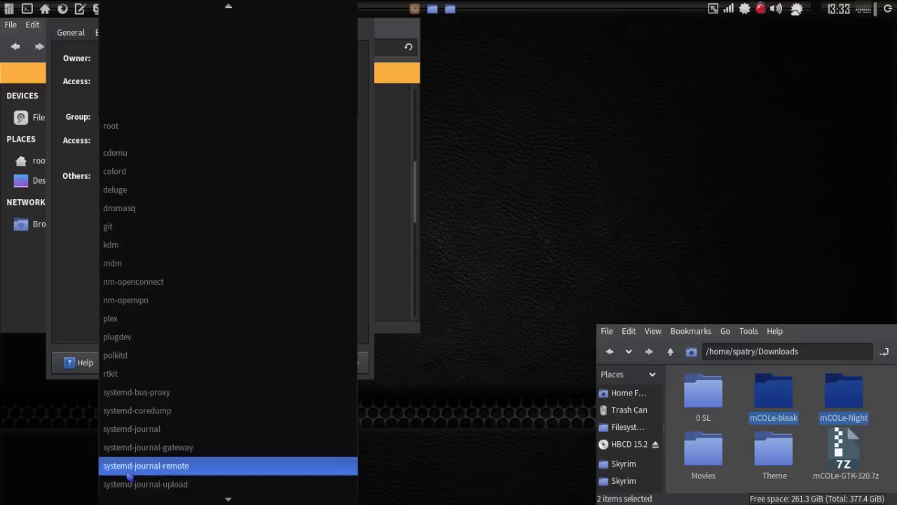
click(134, 385)
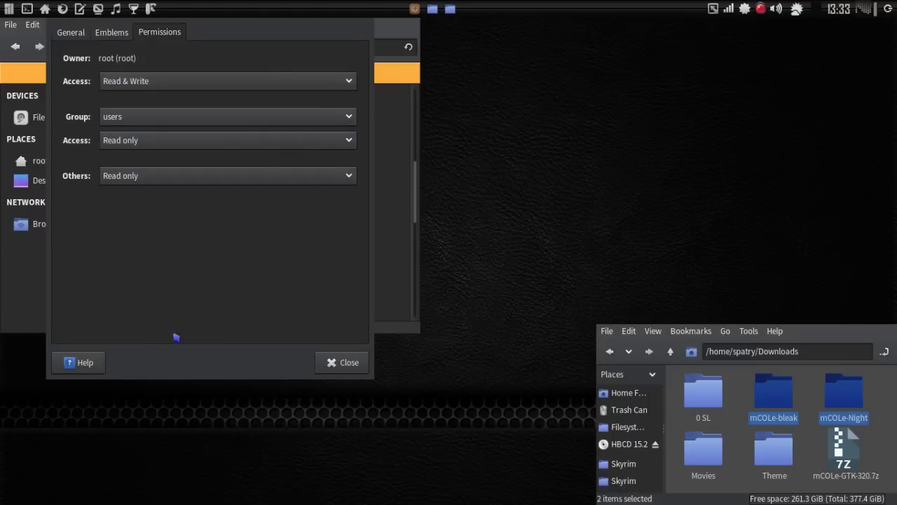
click(347, 374)
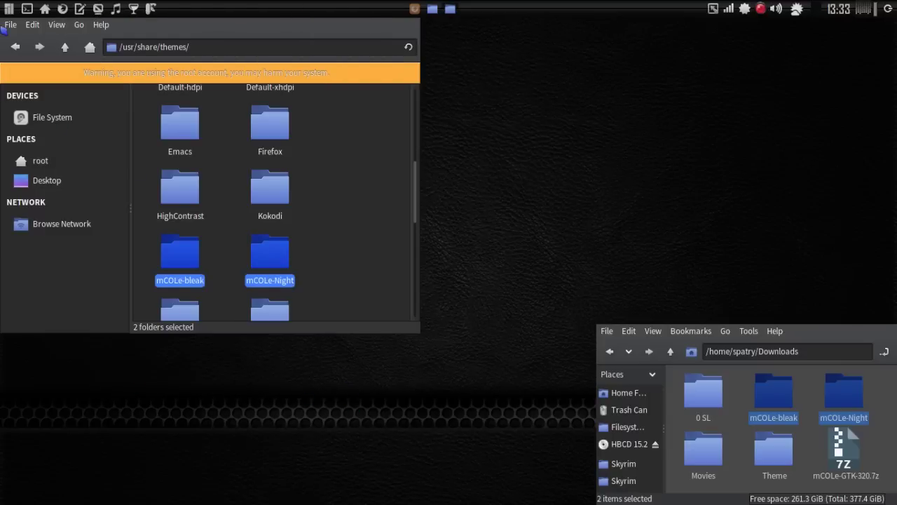
- Open Appearance from Settings Manager, try mCOLe-bleak, then apply the mCOLe-Night style
click(7, 9)
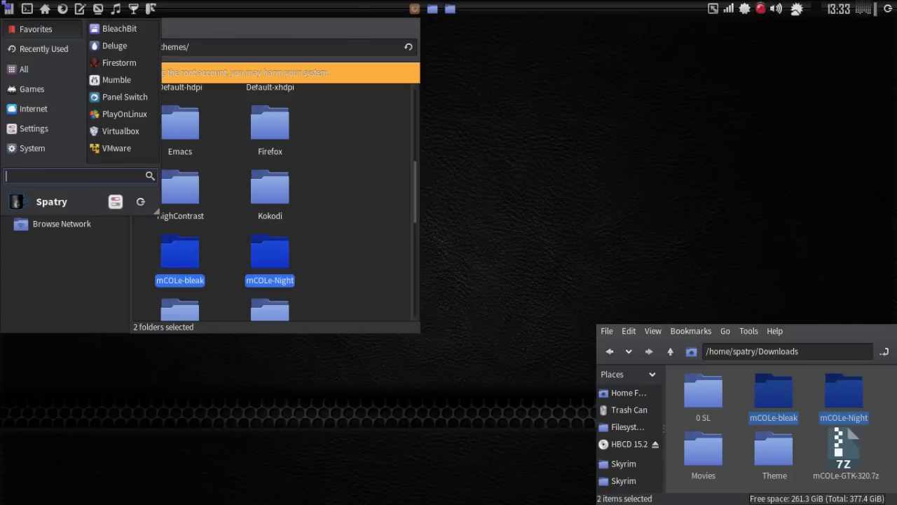
click(115, 201)
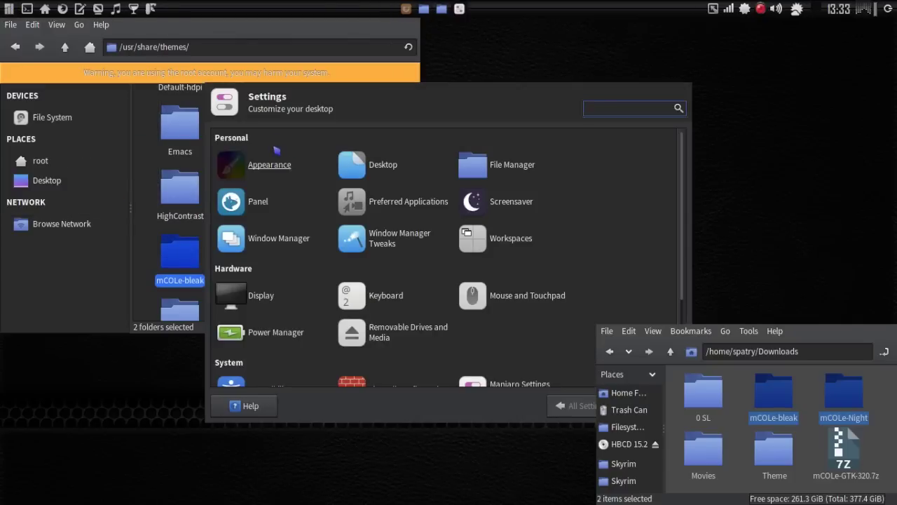
click(279, 166)
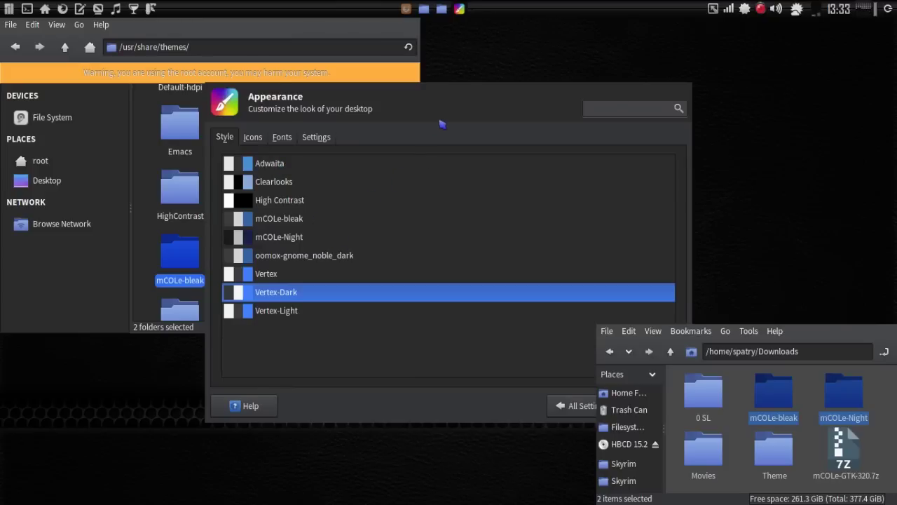
click(290, 220)
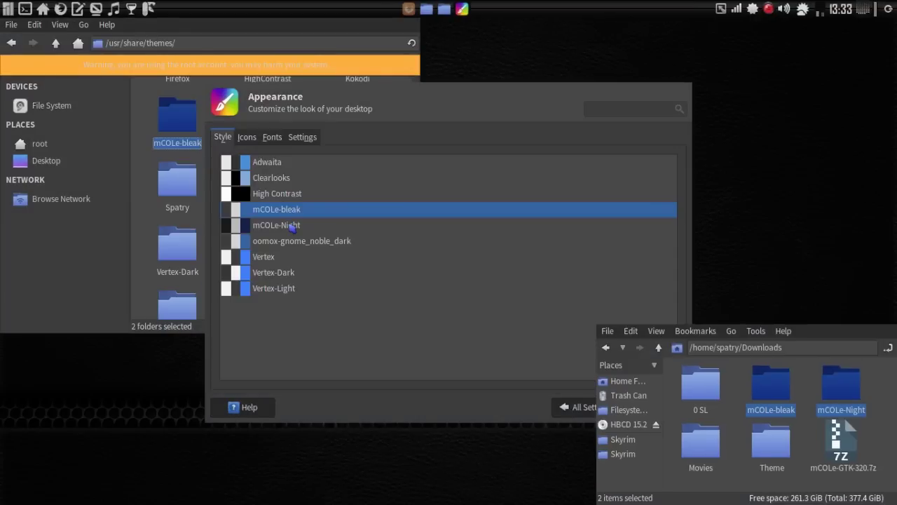
click(292, 226)
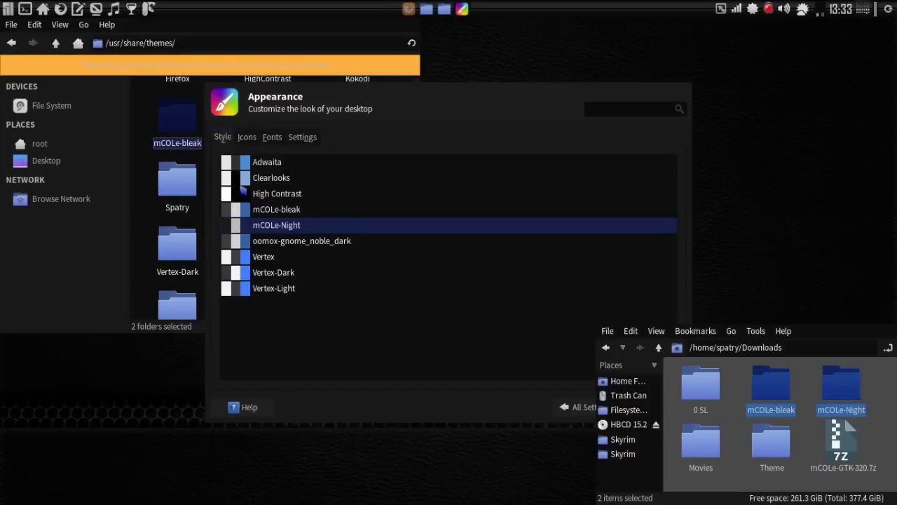
drag(406, 100, 230, 128)
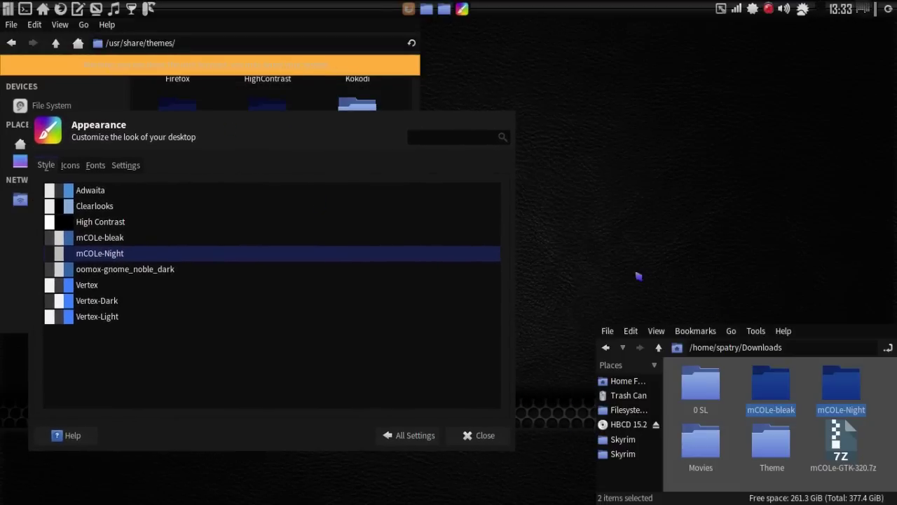
- Open PCManFM and the Package Manager from the update notifier, then close the windows
click(45, 9)
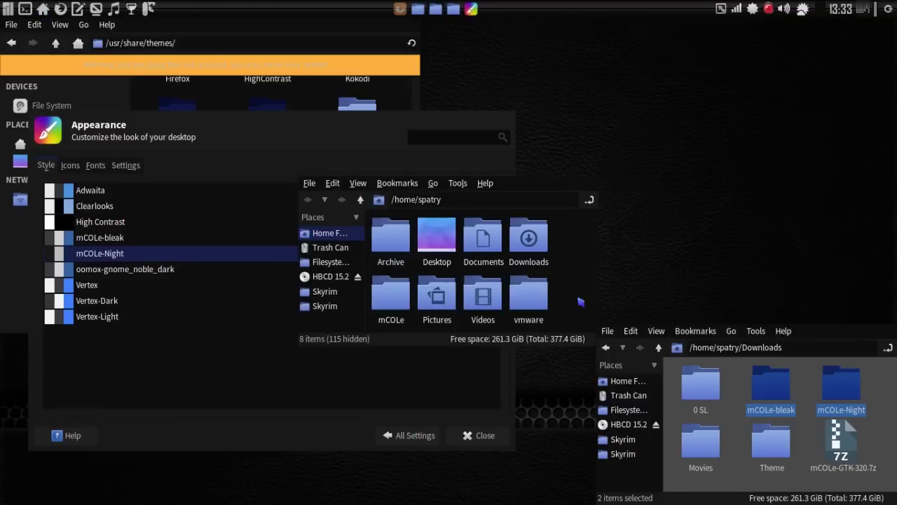
drag(566, 297, 818, 247)
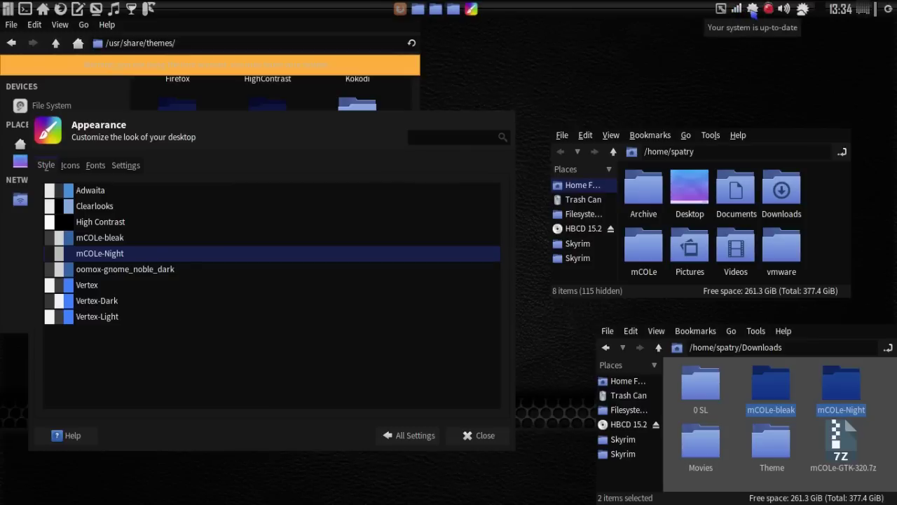
right_click(751, 20)
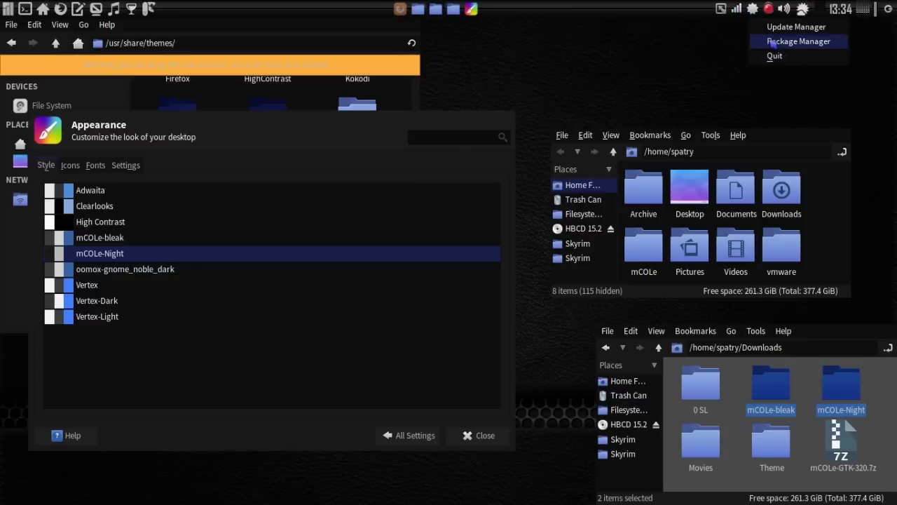
click(769, 42)
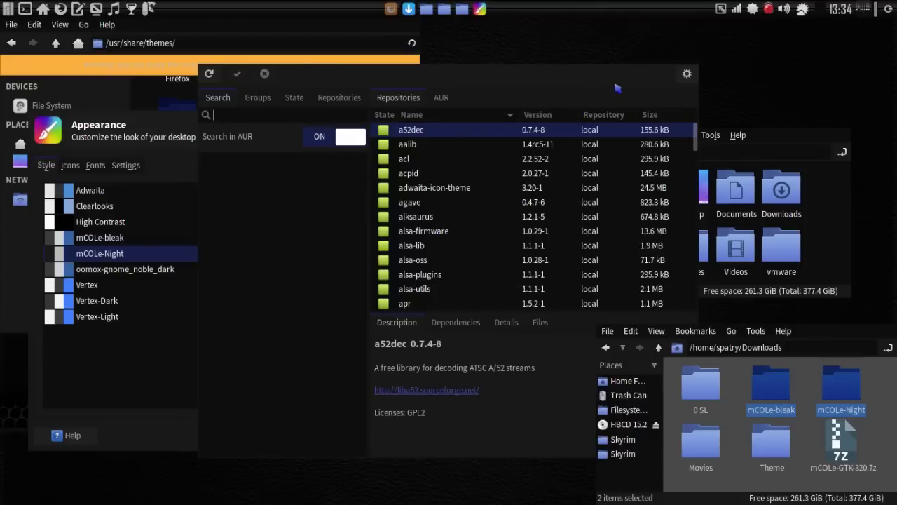
key(alt+space)
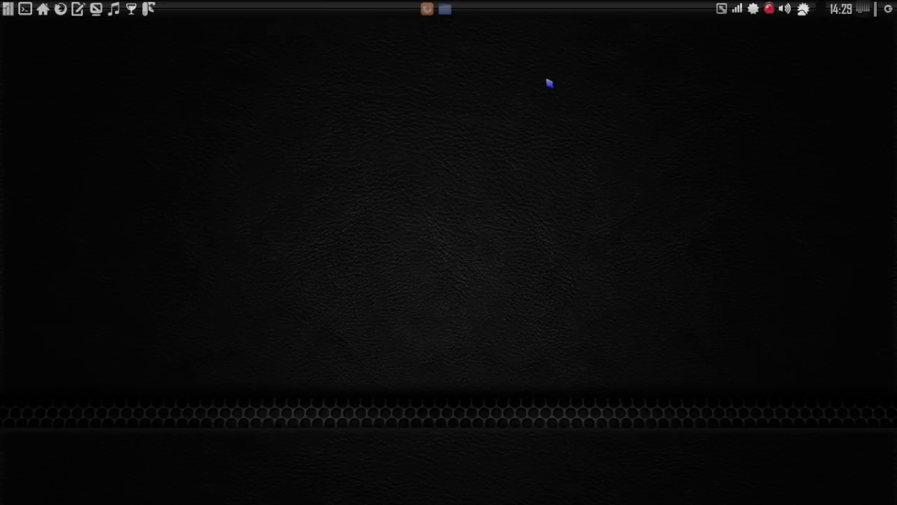
- Scroll the oomox GitHub README to Arch Linux install and select 'yaourt -S oomox-git'
click(427, 8)
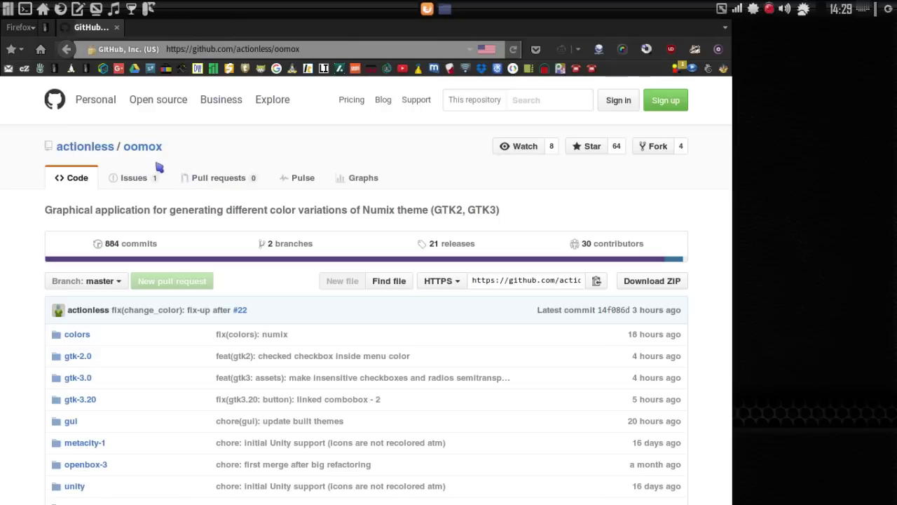
scroll(337, 210, down, 15)
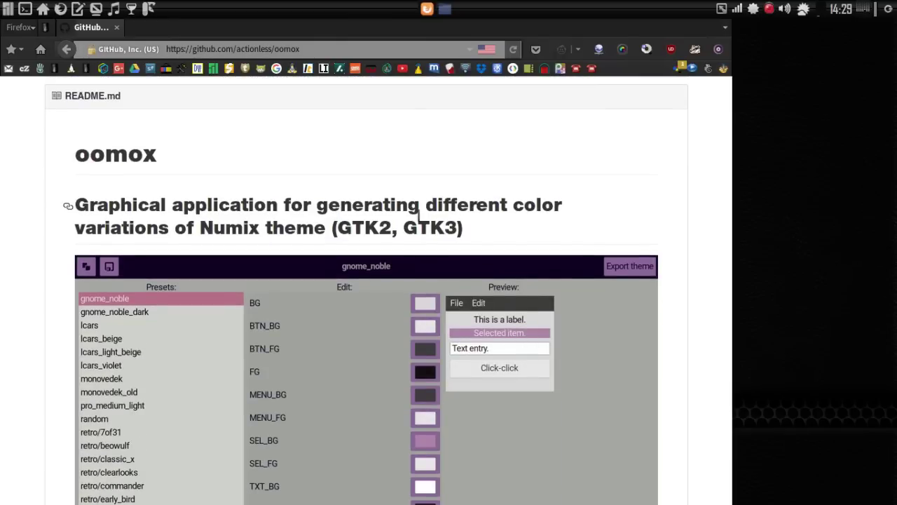
scroll(418, 215, down, 3)
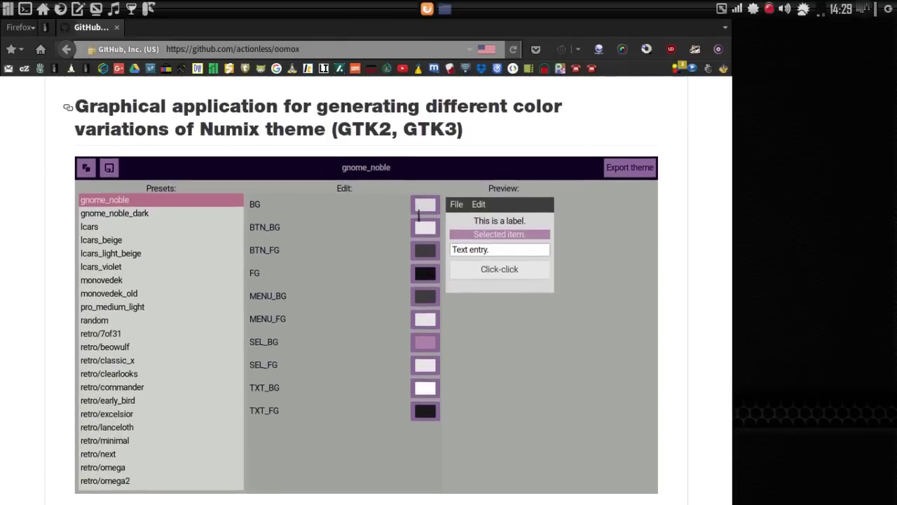
scroll(419, 218, down, 15)
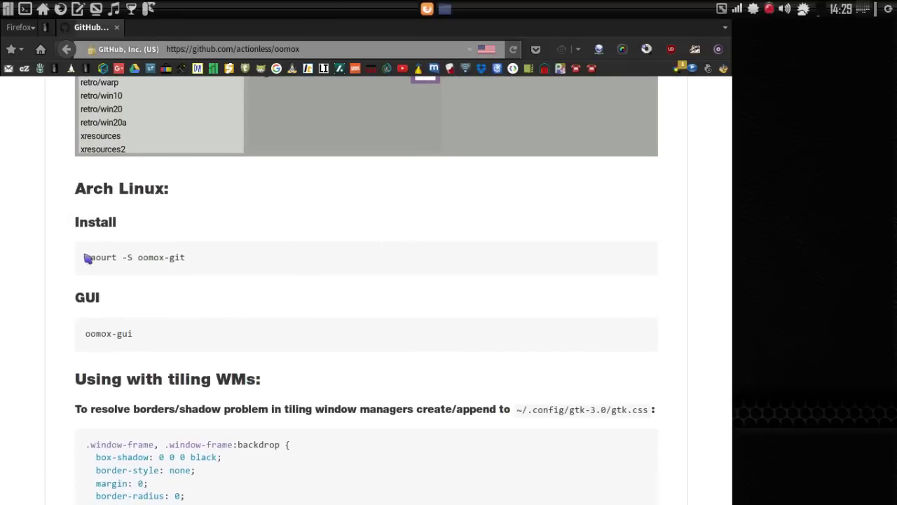
drag(86, 259, 179, 261)
- Copy the yaourt -S oomox-git command and run it in the F12 drop-down terminal
right_click(180, 260)
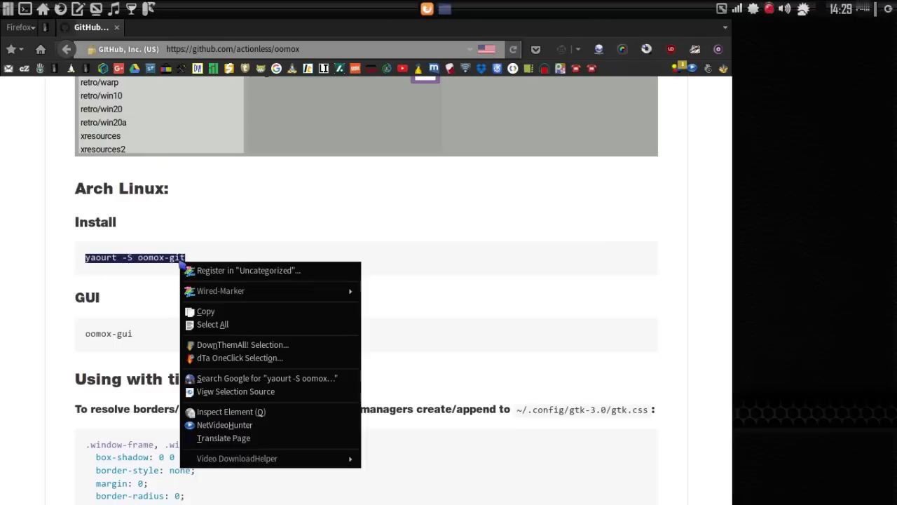
click(217, 312)
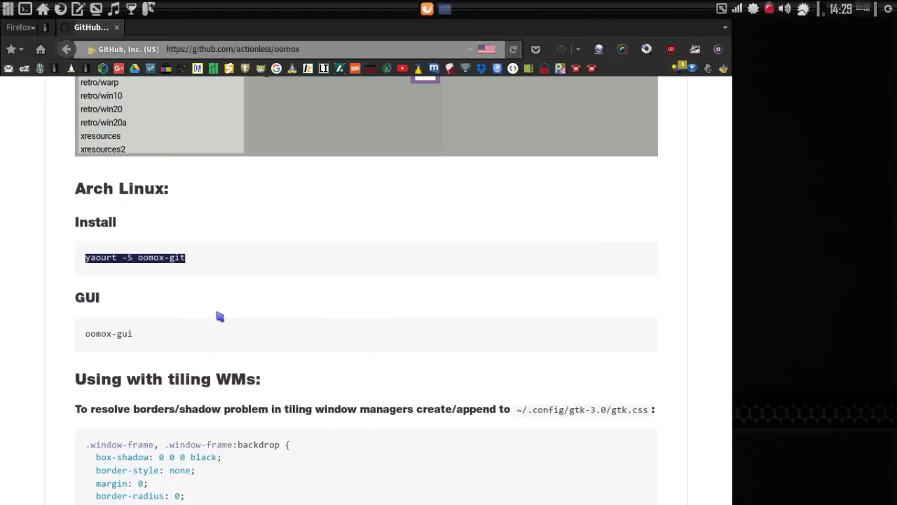
key(F12)
right_click(309, 194)
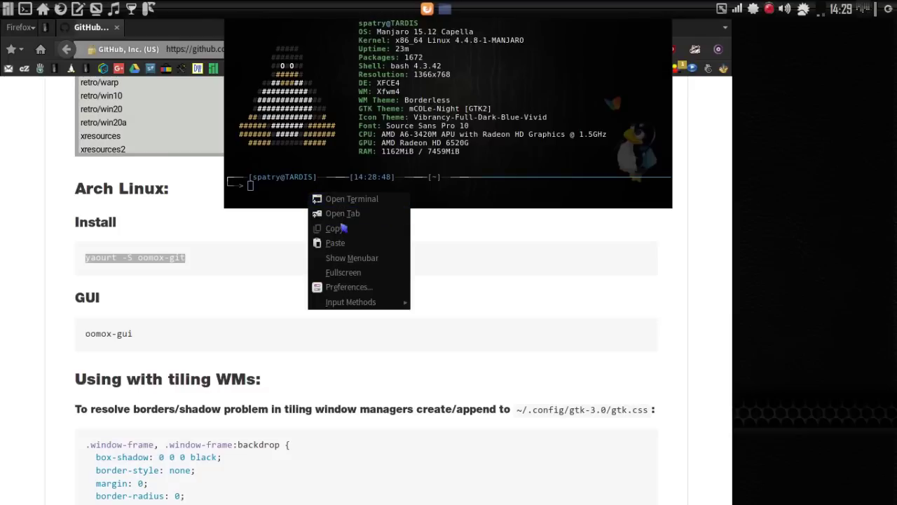
click(342, 243)
key(Return)
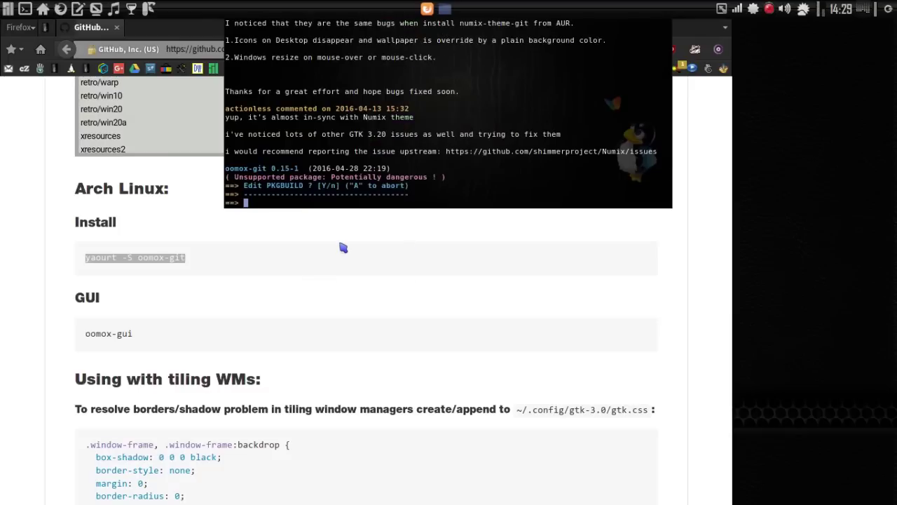
- Decline PKGBUILD editing, confirm the build and install with sudo, then launch oomox-gui
text(n)
key(Return)
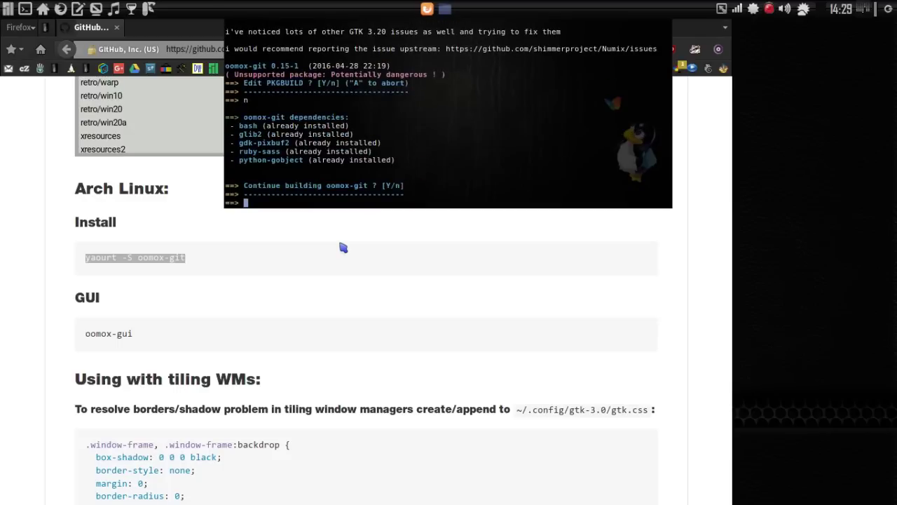
key(Return)
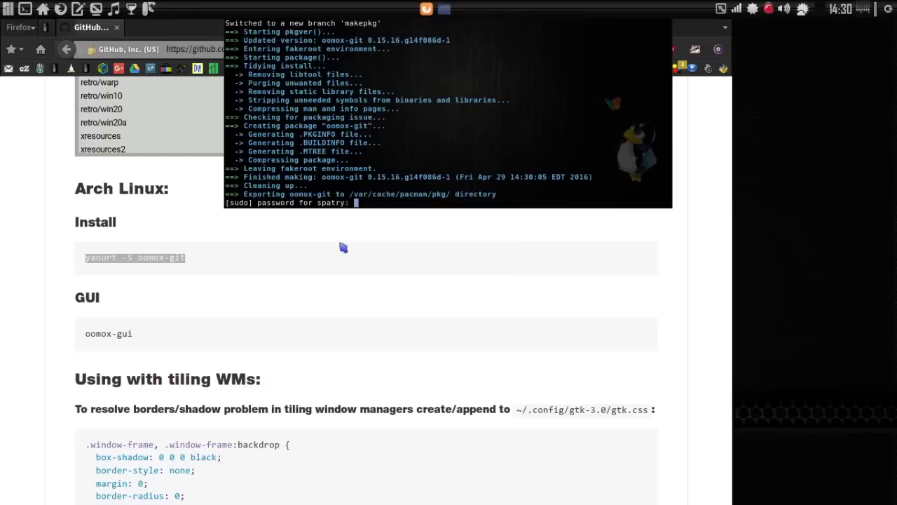
key(Return)
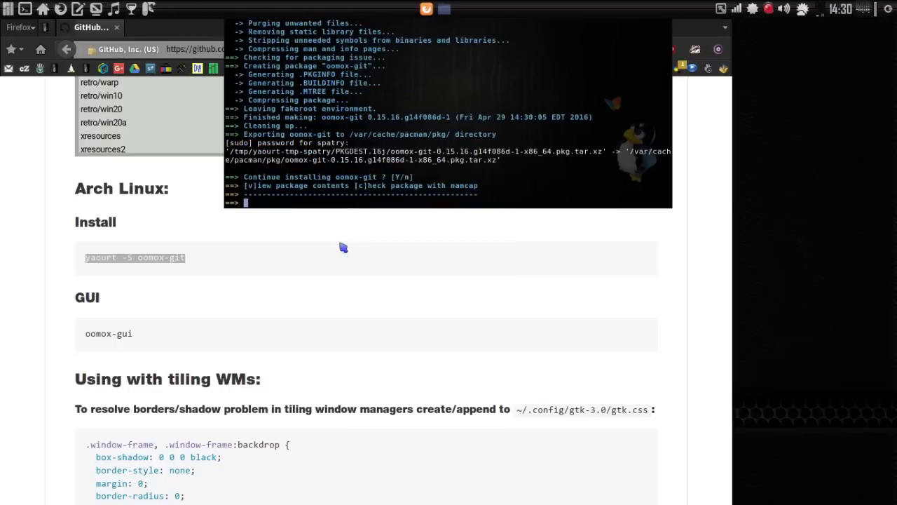
key(Return)
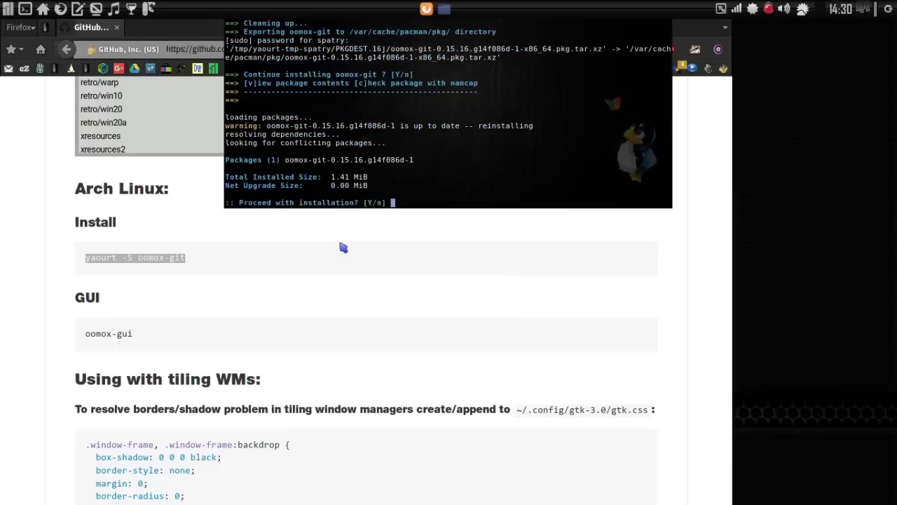
key(Return)
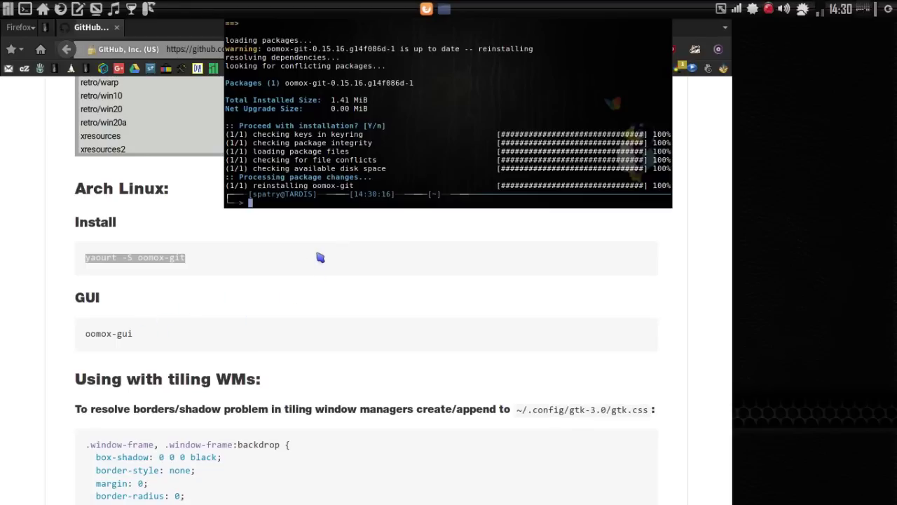
text(oomox-gui)
key(Return)
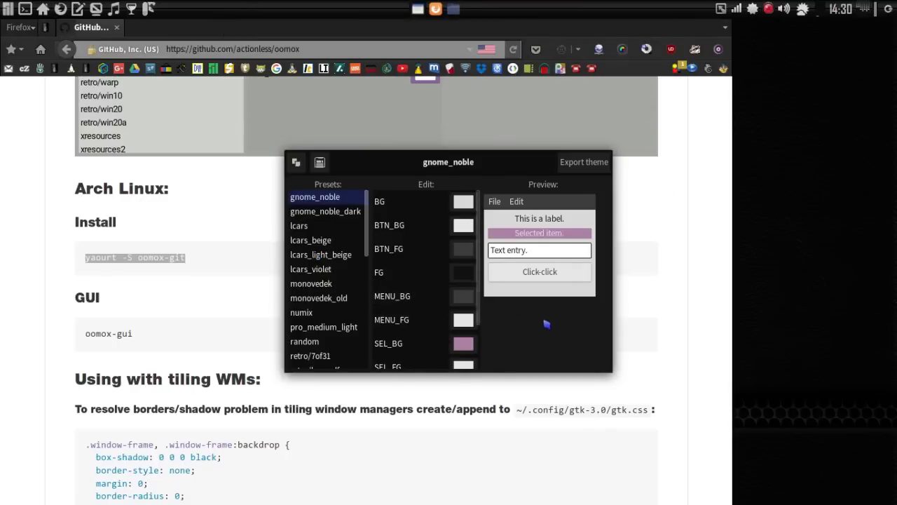
- Enlarge the oomox window, then return to Firefox and scroll to the README's gtk.css snippet
drag(592, 362, 739, 446)
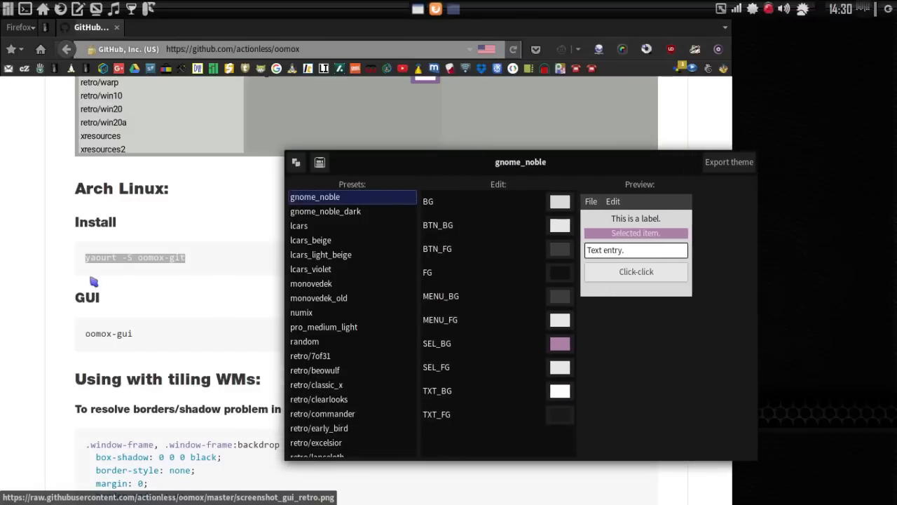
click(15, 284)
scroll(87, 347, down, 2)
scroll(104, 356, down, 4)
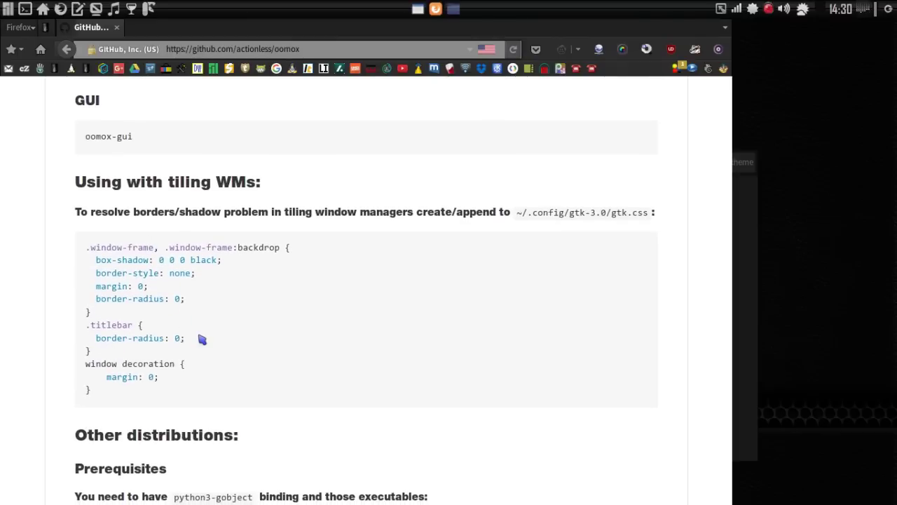
- Scroll the oomox README down to the Prerequisites, Ubuntu, GUI and CLI install sections
scroll(202, 340, down, 3)
scroll(202, 340, down, 6)
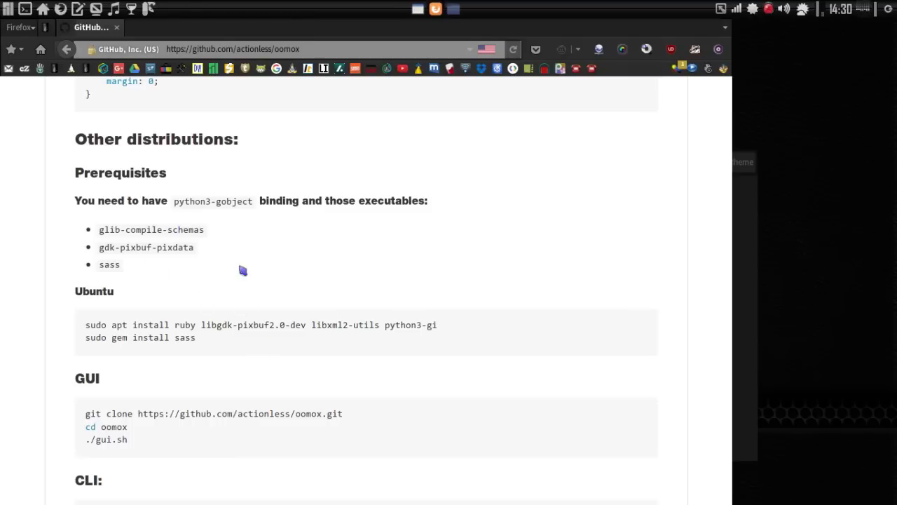
scroll(285, 300, down, 2)
scroll(186, 312, down, 1)
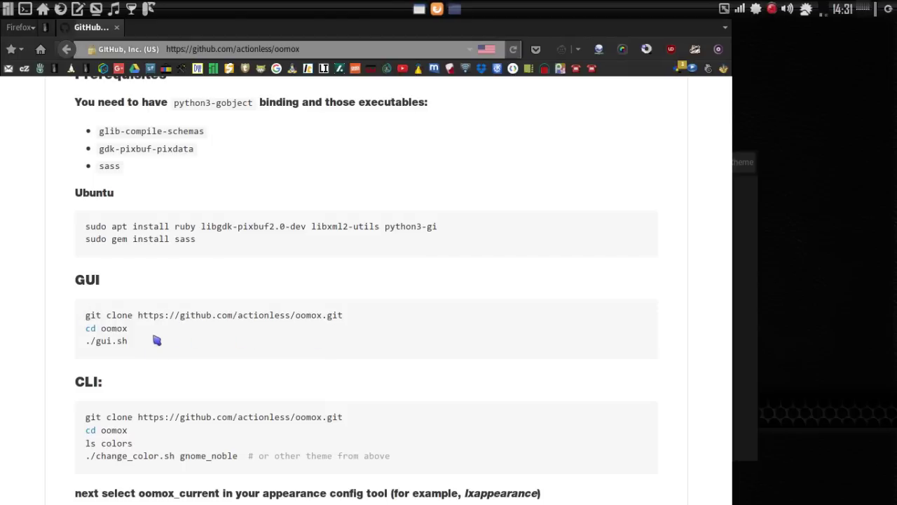
scroll(156, 341, down, 3)
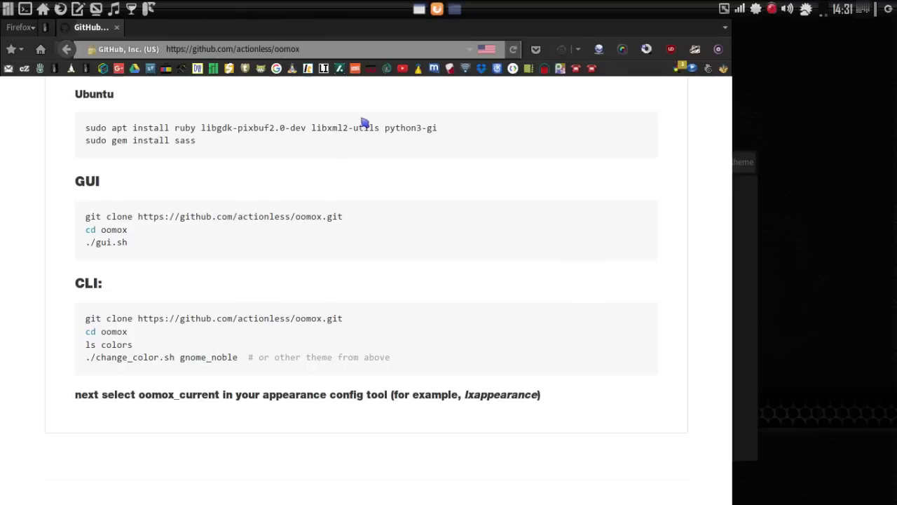
- Arrange oomox beside the .themes file manager and load the lcars preset
click(437, 10)
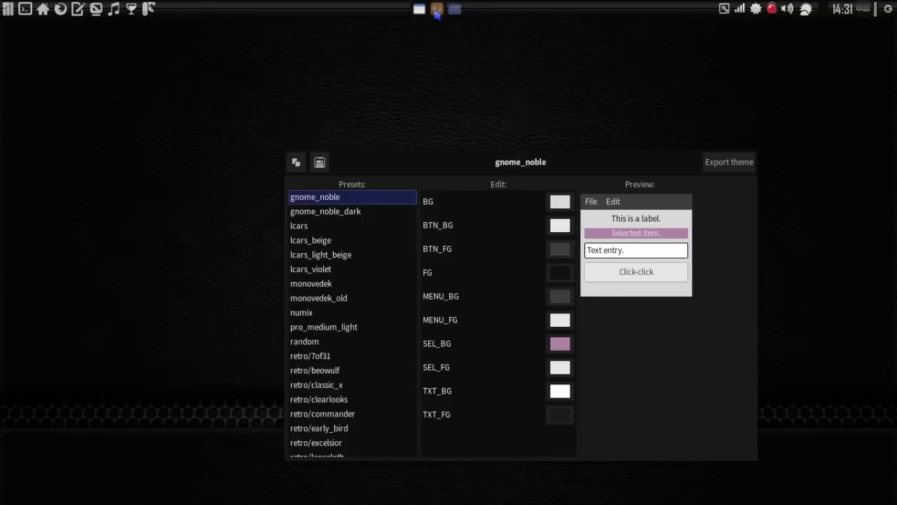
drag(637, 382, 426, 297)
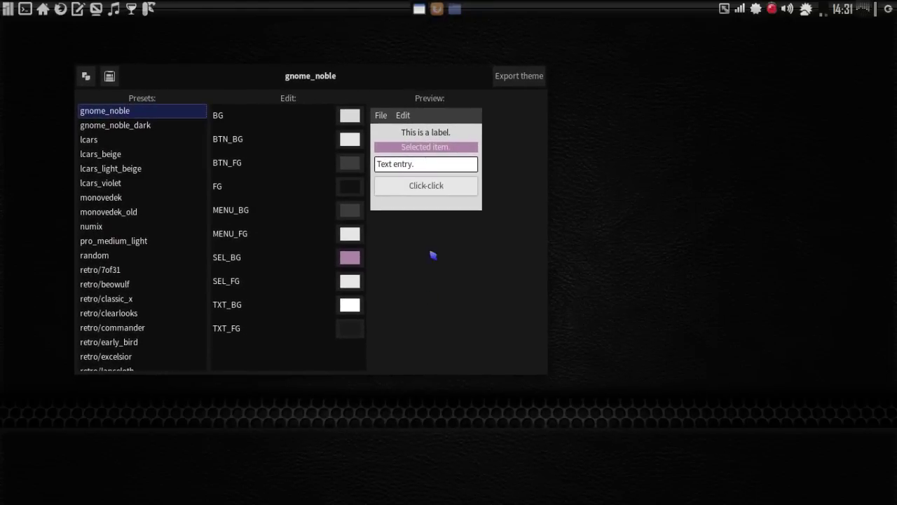
click(455, 10)
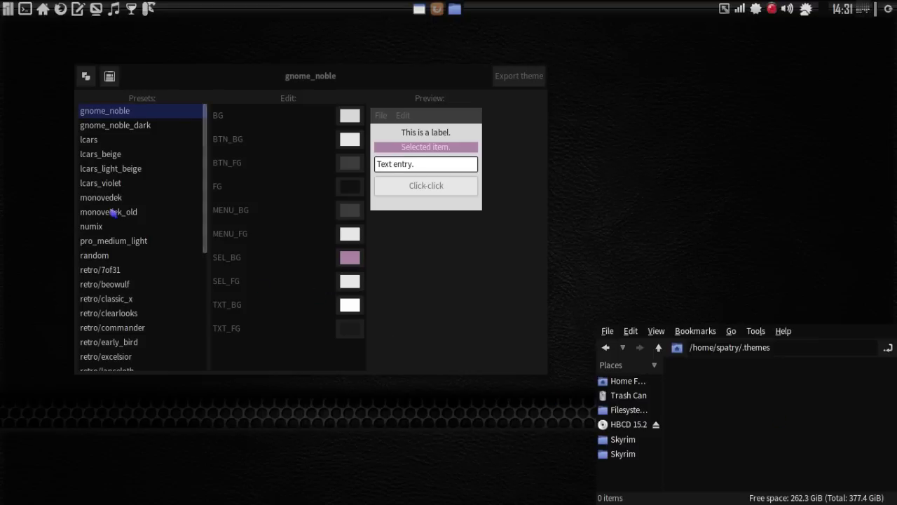
click(89, 140)
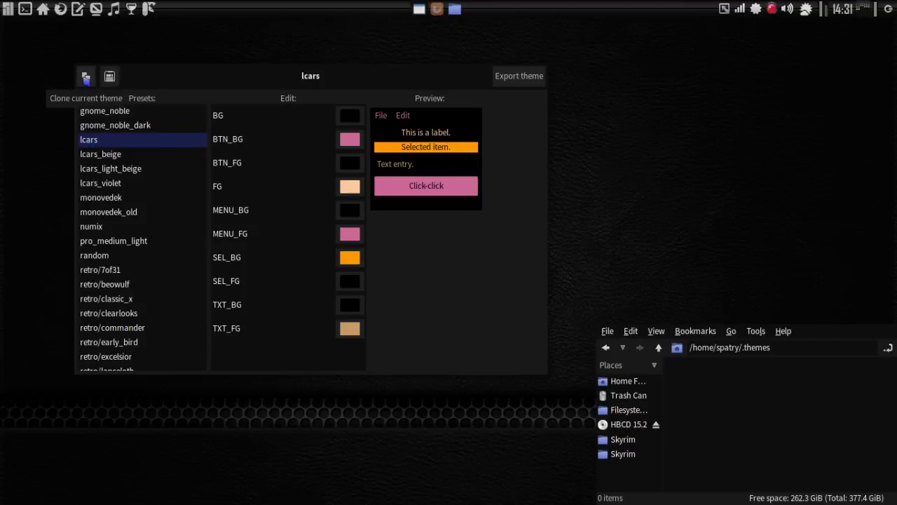
- Clone the lcars theme under the name lcars-spat and select it in Presets
click(86, 77)
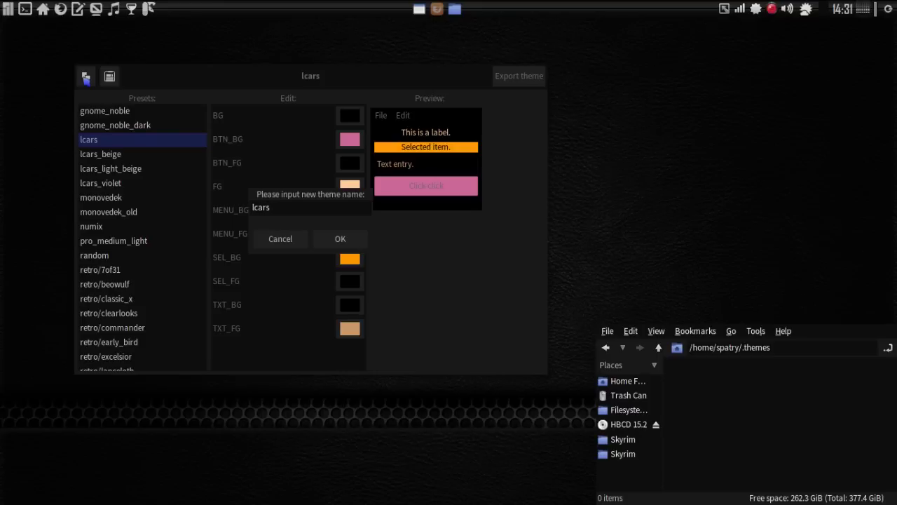
text(-spa)
click(340, 241)
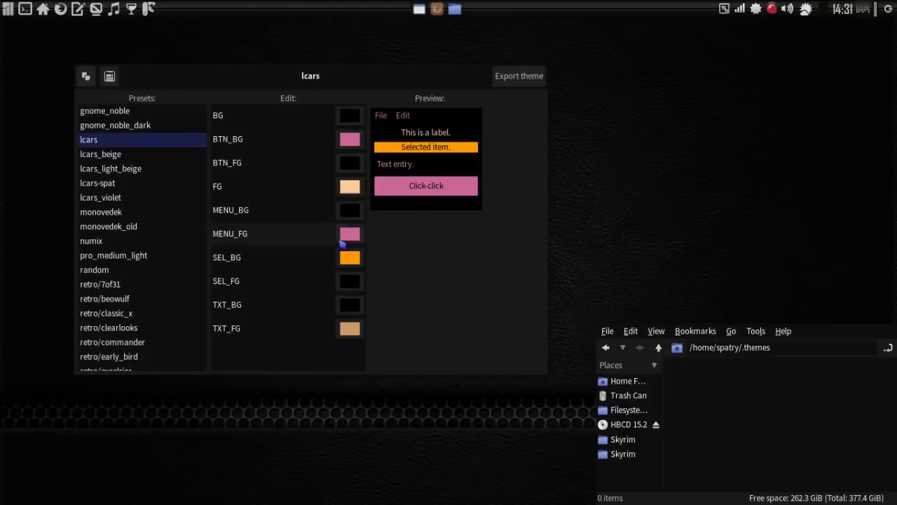
click(97, 185)
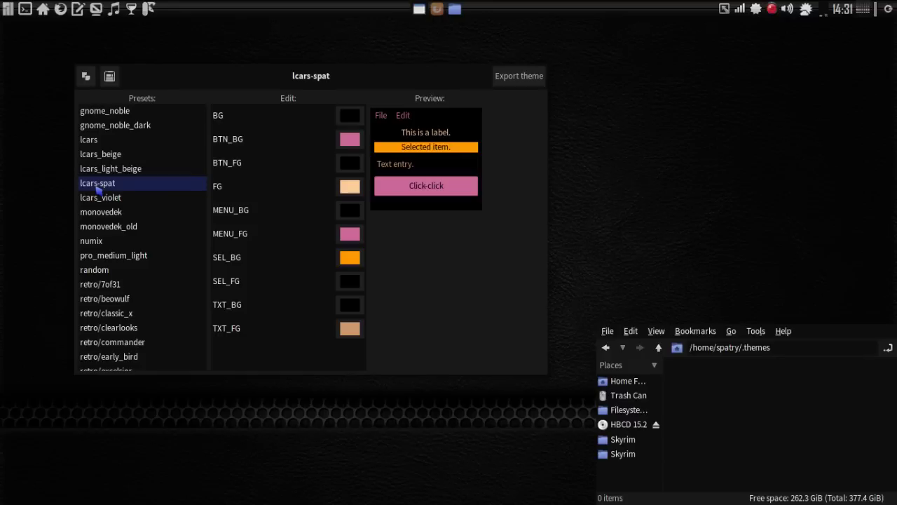
- Set the BTN_BG and MENU_FG colours of lcars-spat to blue
click(359, 144)
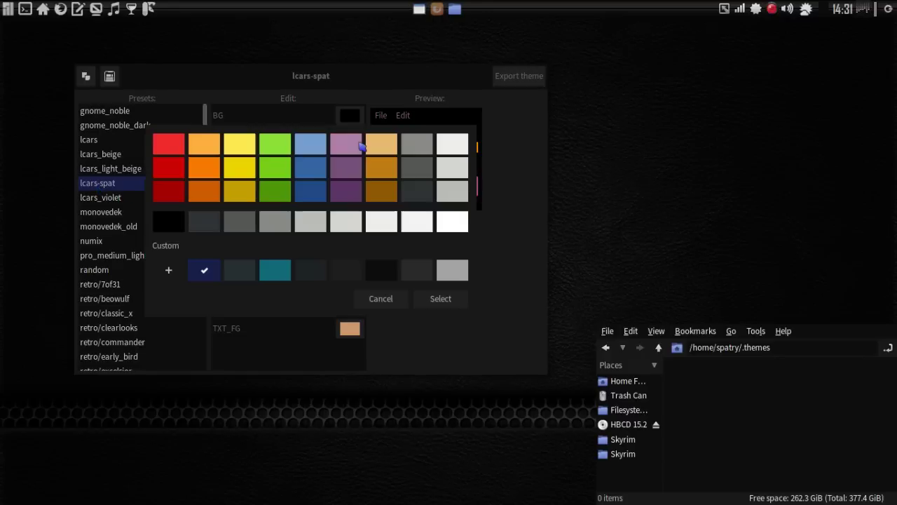
click(313, 168)
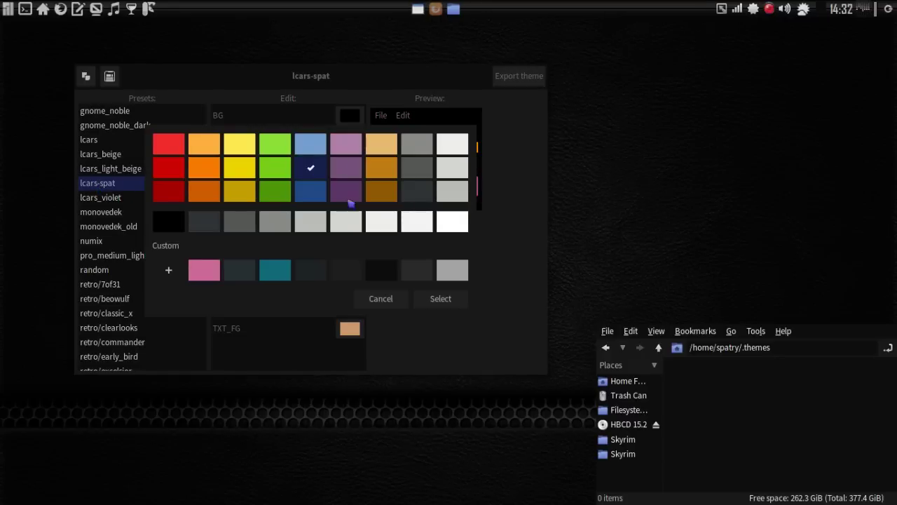
click(440, 299)
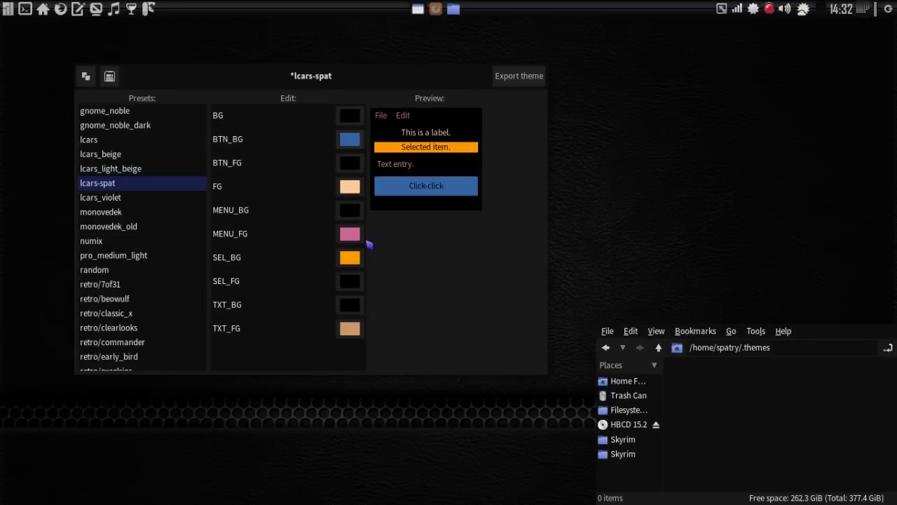
click(349, 236)
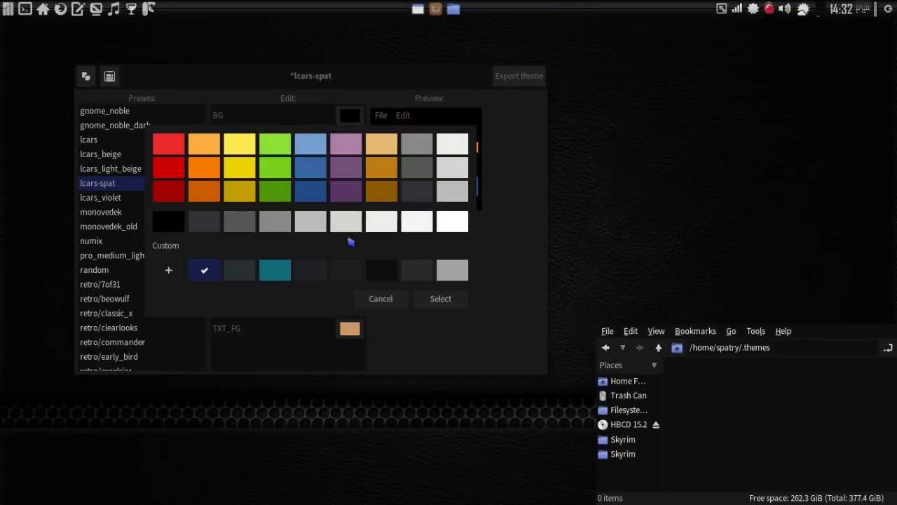
click(310, 169)
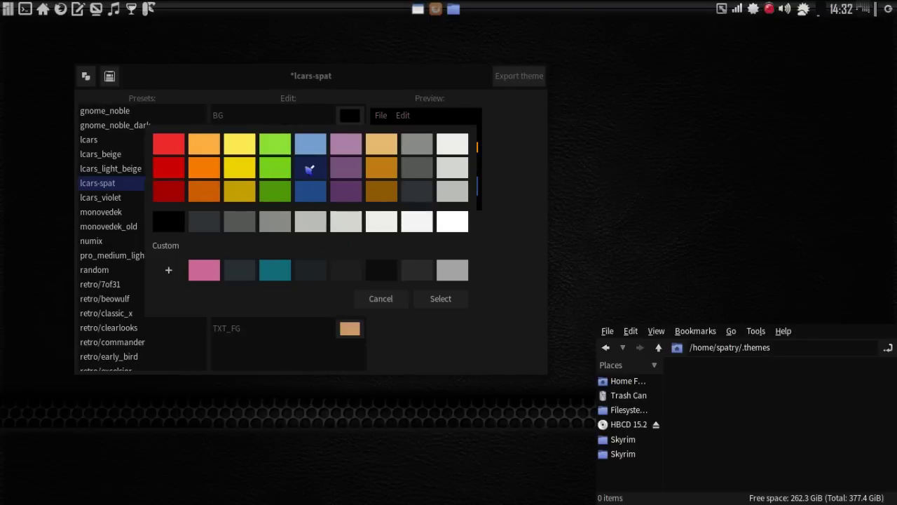
click(442, 301)
- Set SEL_BG to red and export the lcars-spat theme
click(349, 258)
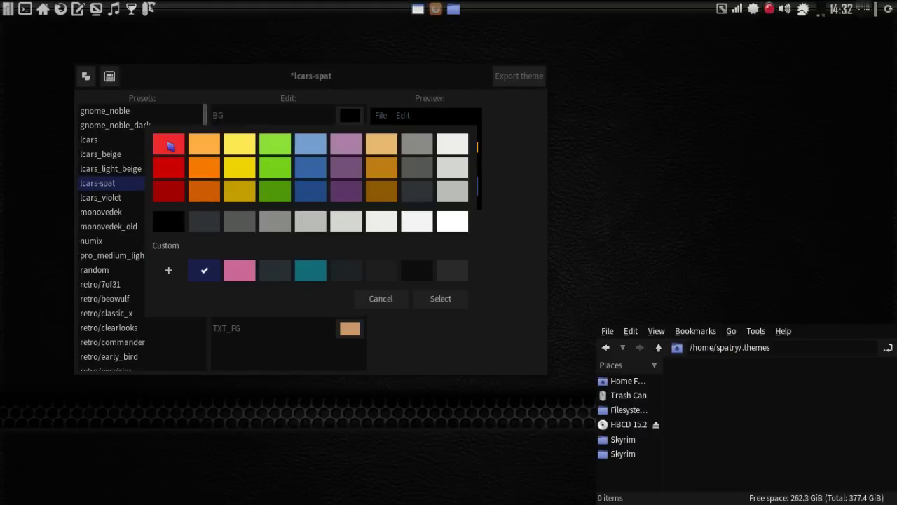
click(169, 145)
click(436, 299)
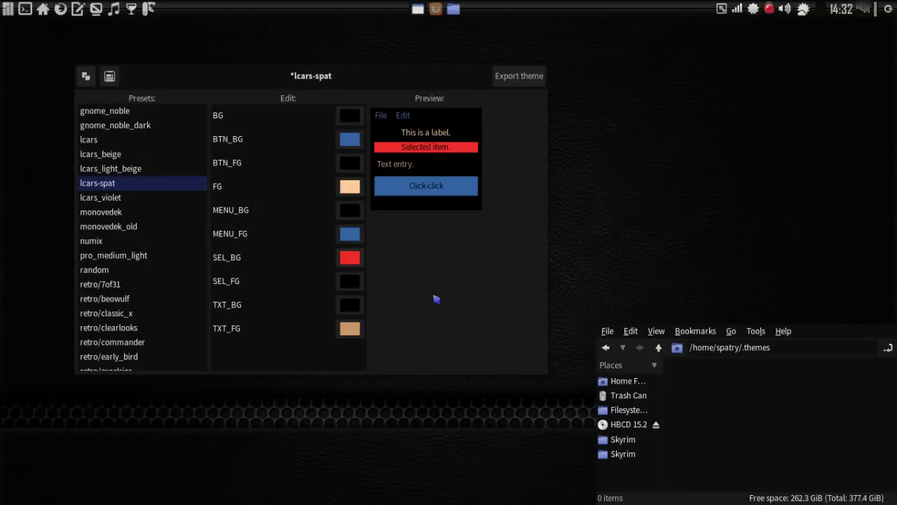
click(531, 79)
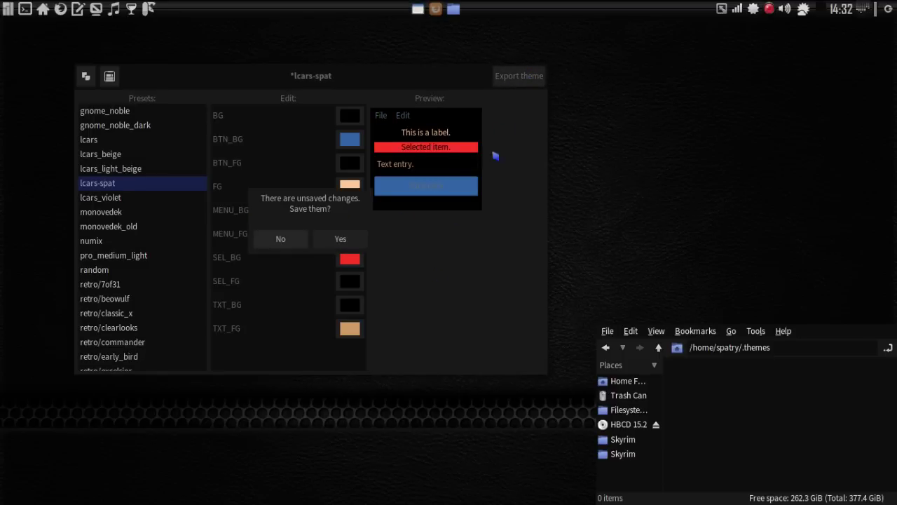
- Save the lcars-spat changes and let oomox build the theme into .themes
click(339, 241)
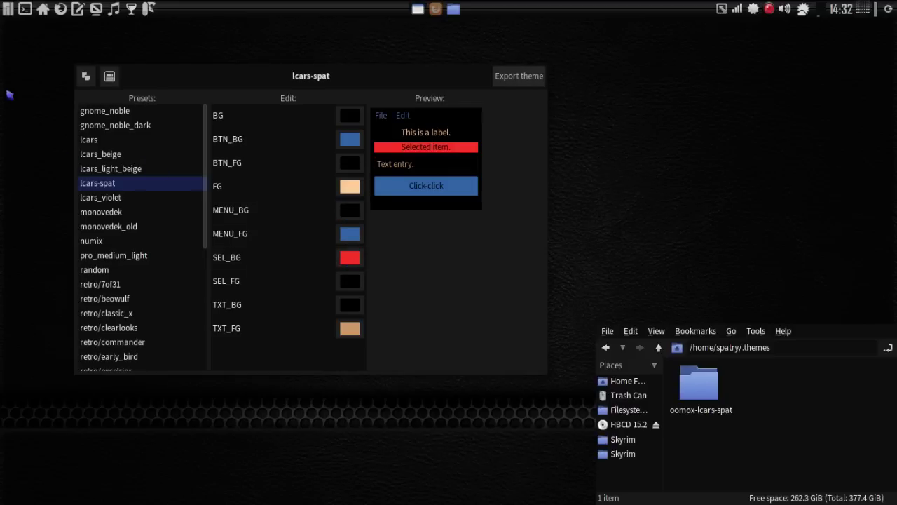
- In Xfce Appearance, try the oomox-lcars-spat style, then revert to mCOLe-Night
click(7, 9)
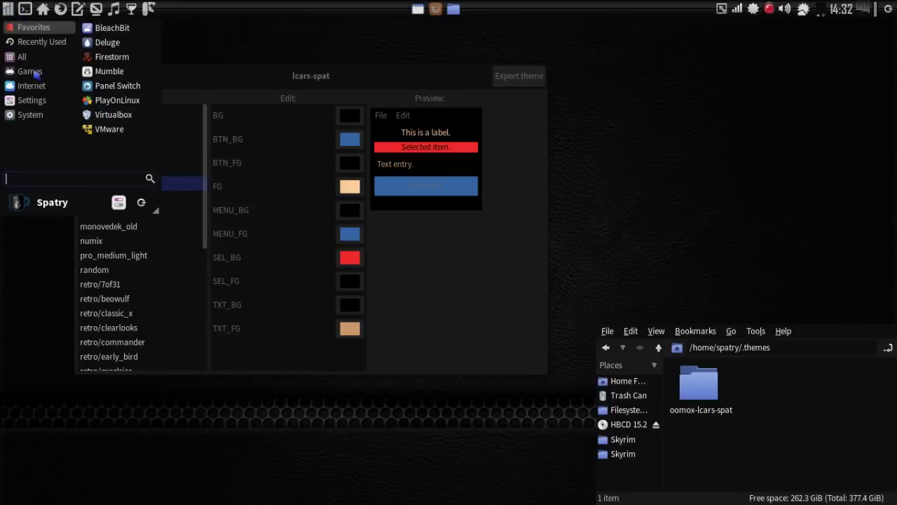
click(119, 200)
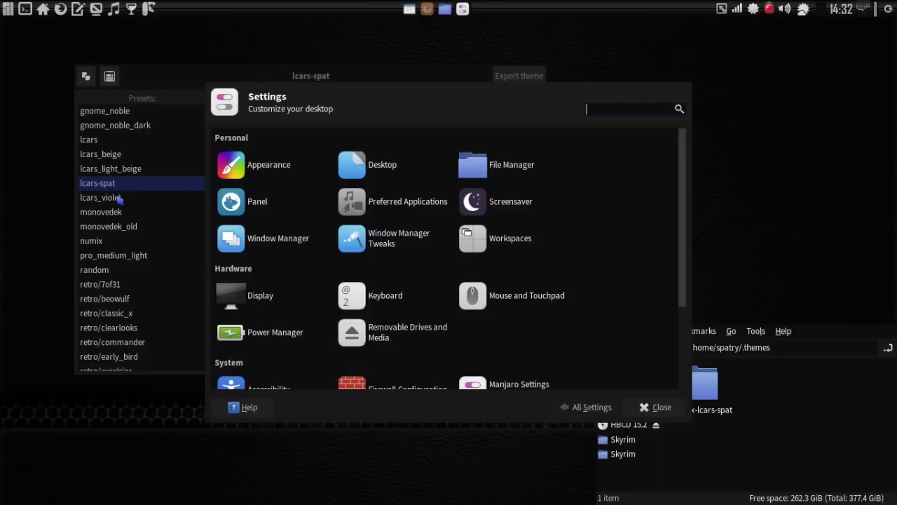
click(269, 169)
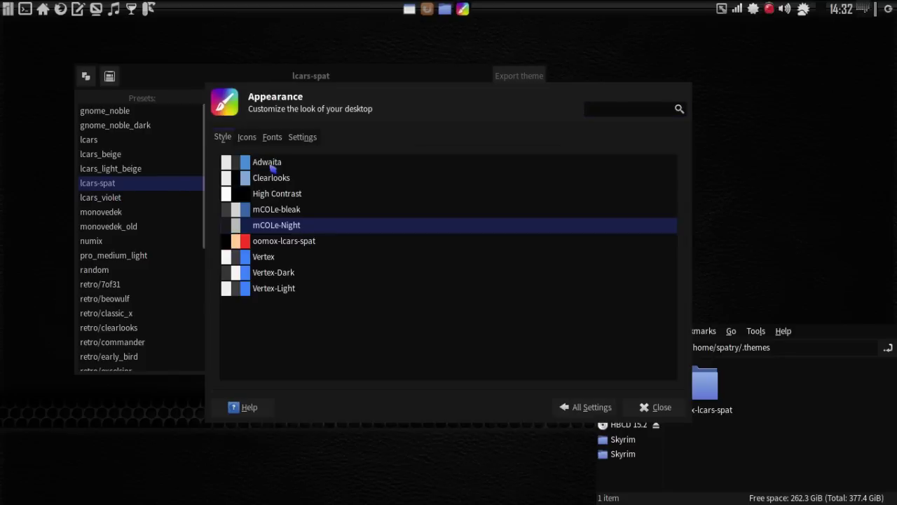
click(287, 242)
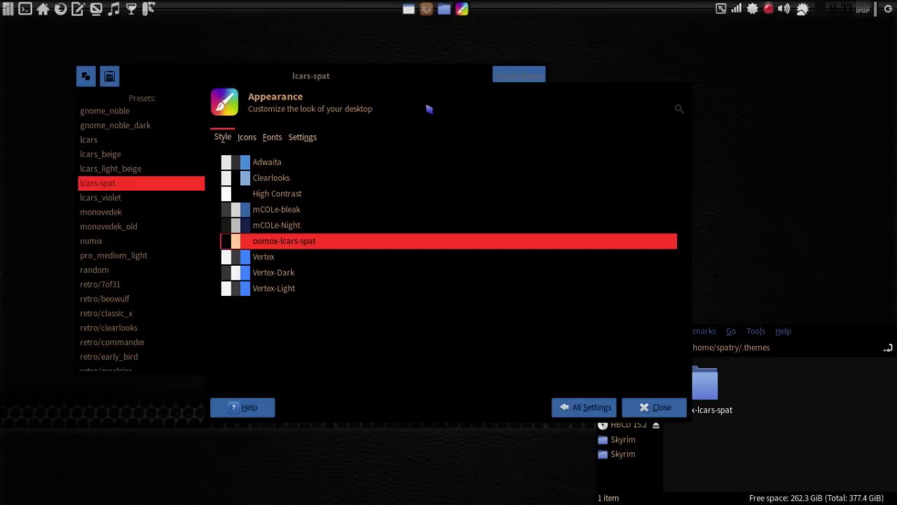
drag(432, 104, 375, 140)
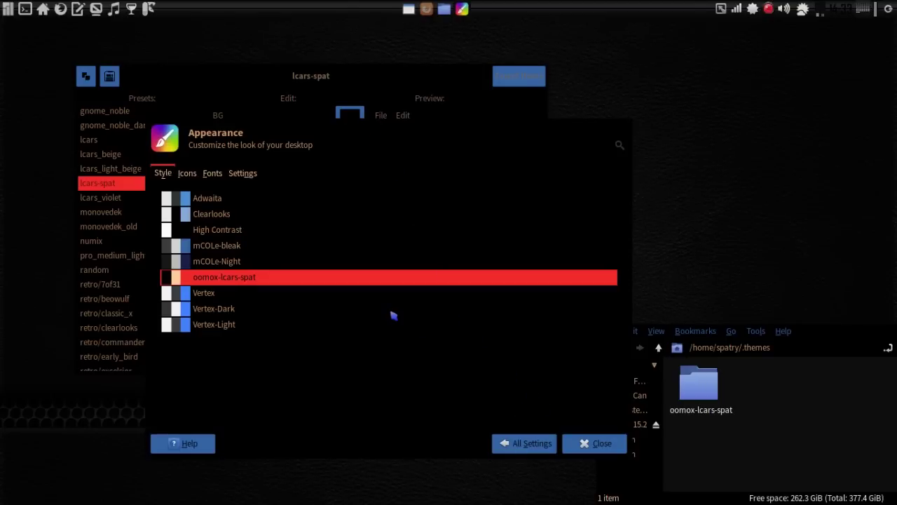
click(219, 261)
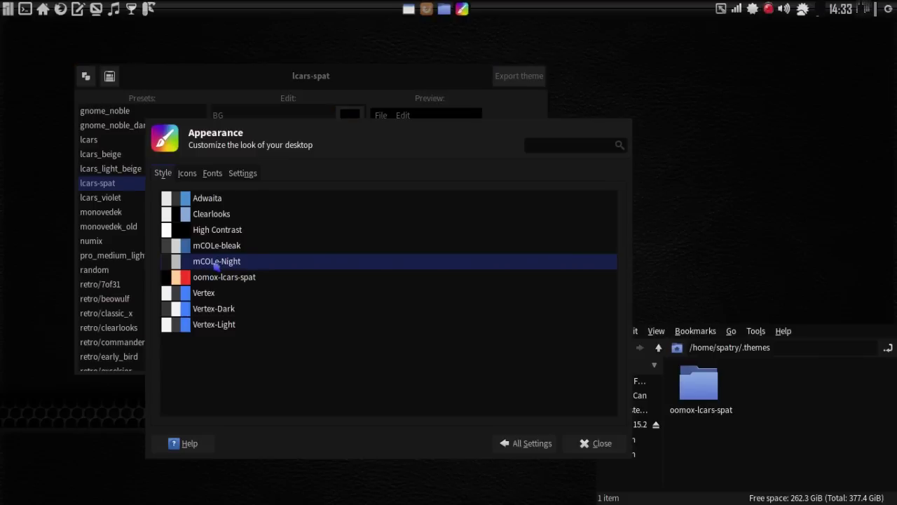
- Move the oomox-lcars-spat folder to the Trash and return to the oomox editor
right_click(700, 390)
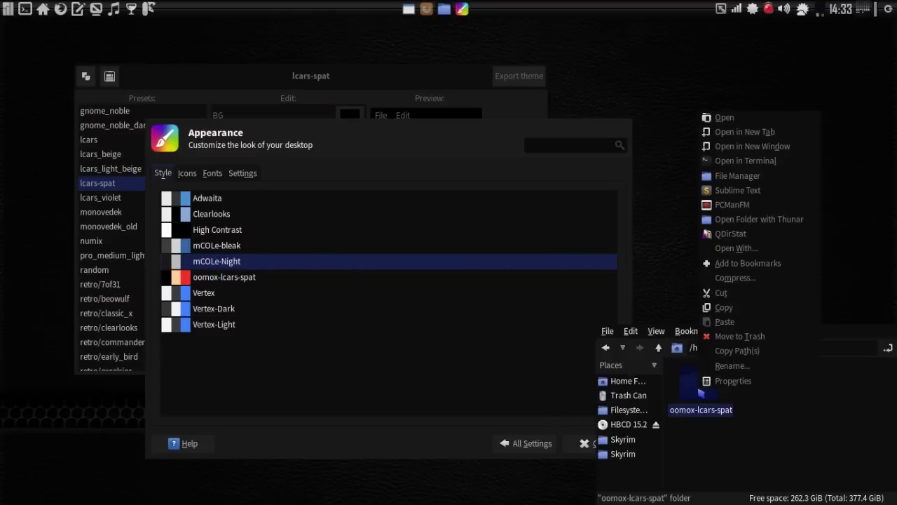
click(719, 338)
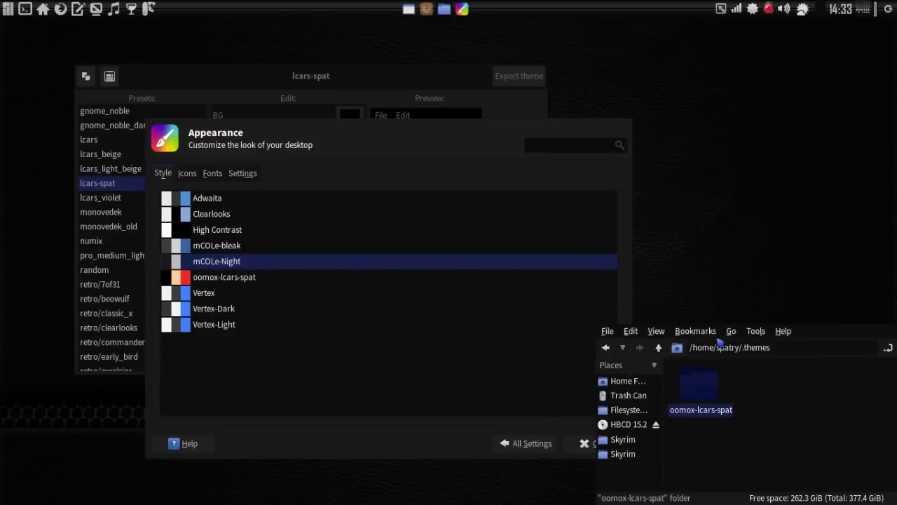
click(848, 438)
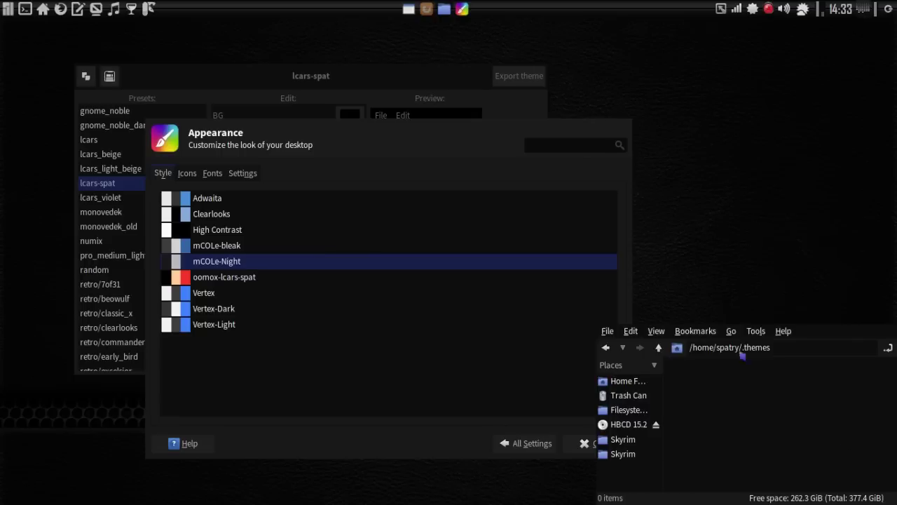
click(461, 82)
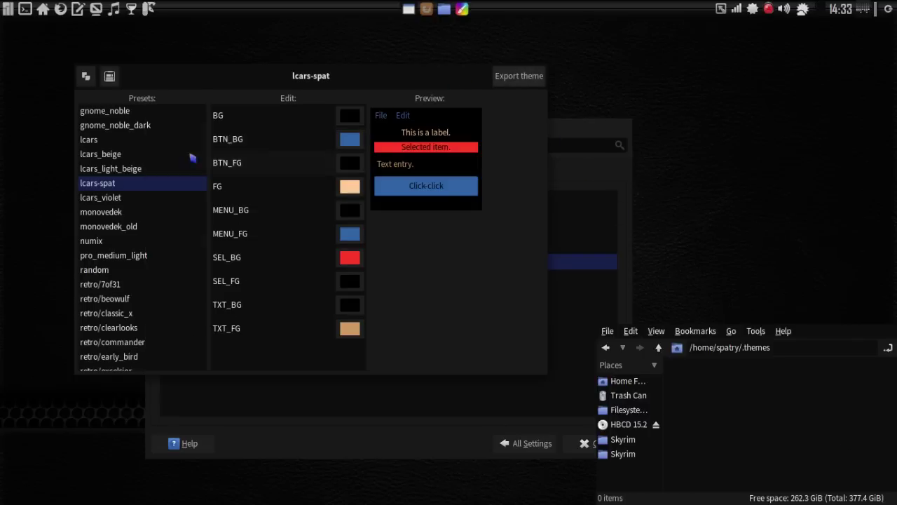
- Load gnome_noble_dark and try a light-blue SEL_BG colour
click(133, 125)
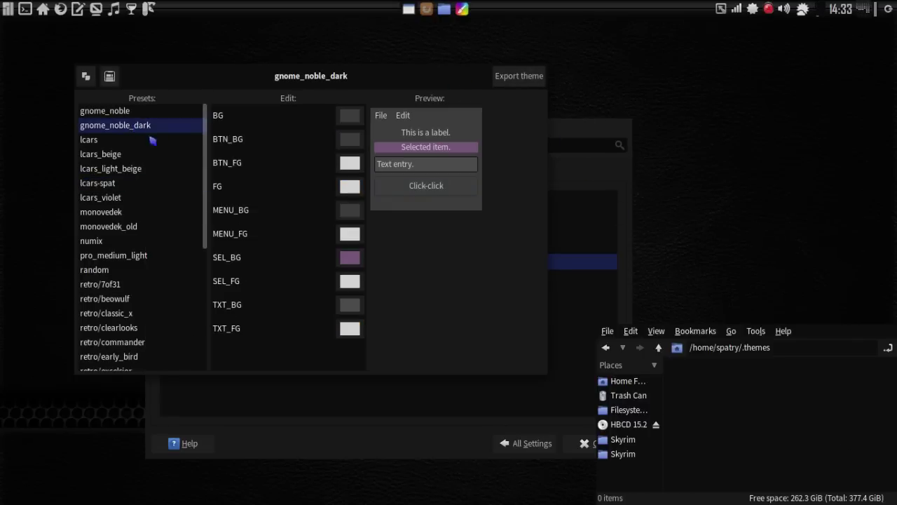
click(361, 258)
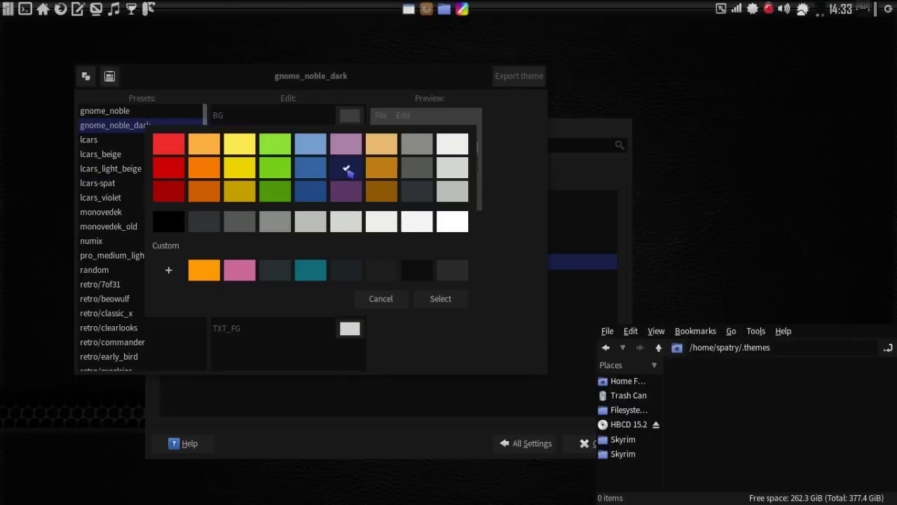
click(309, 144)
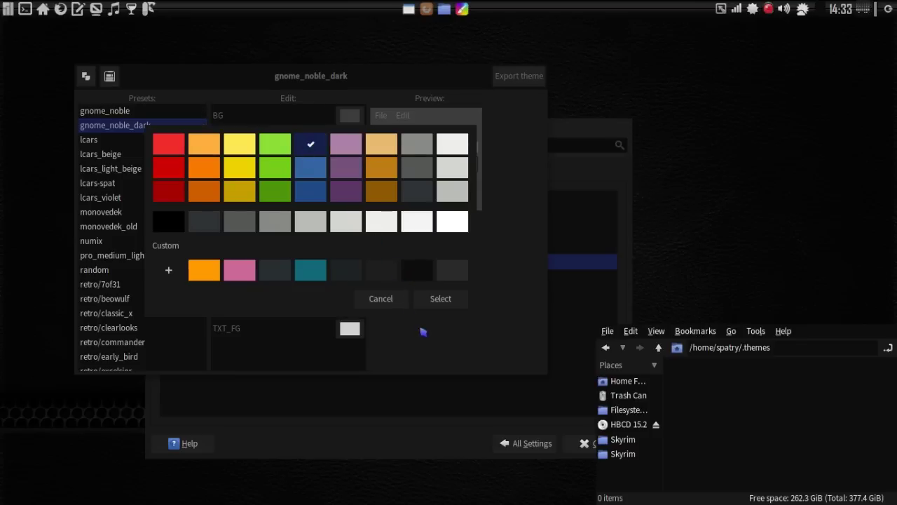
click(440, 299)
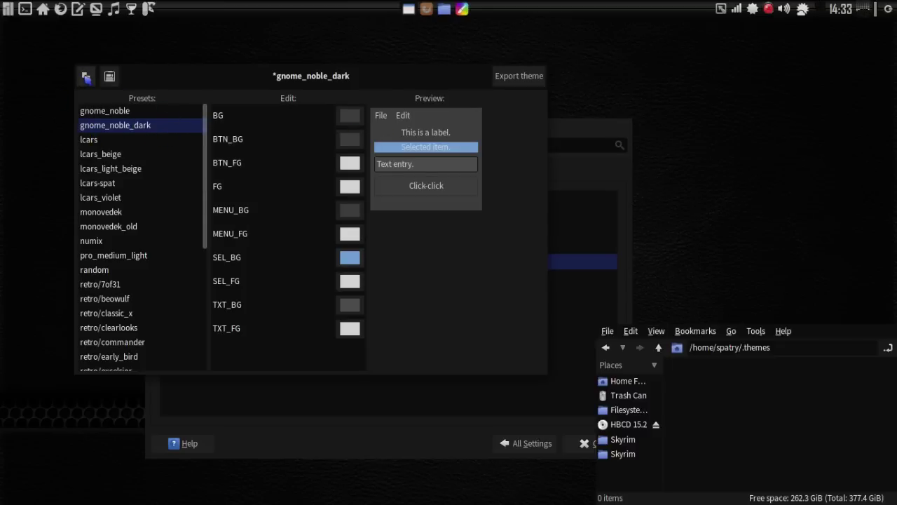
- Discard that change by switching to gnome_noble without saving, then reload gnome_noble_dark
click(102, 114)
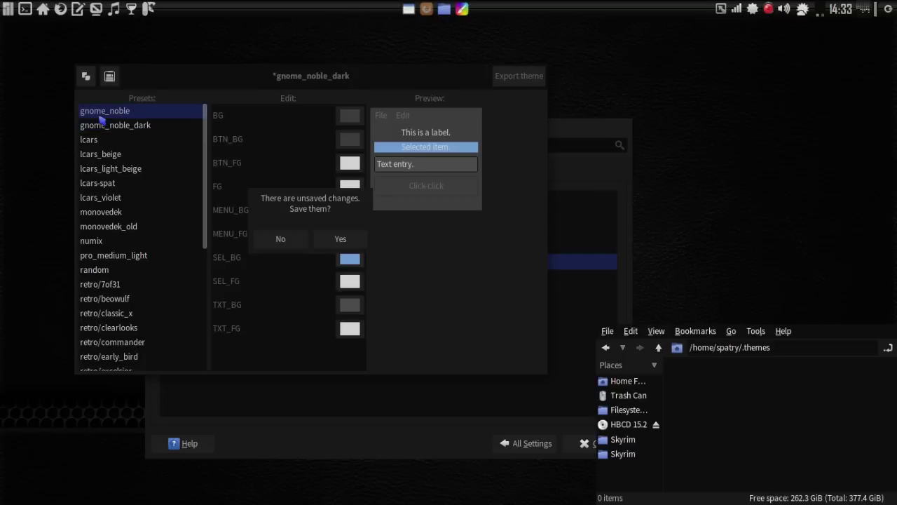
click(281, 239)
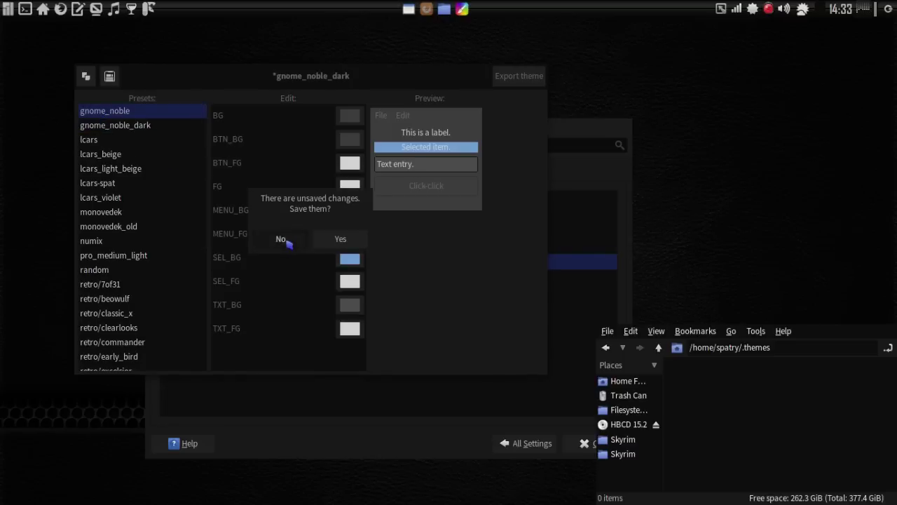
click(94, 128)
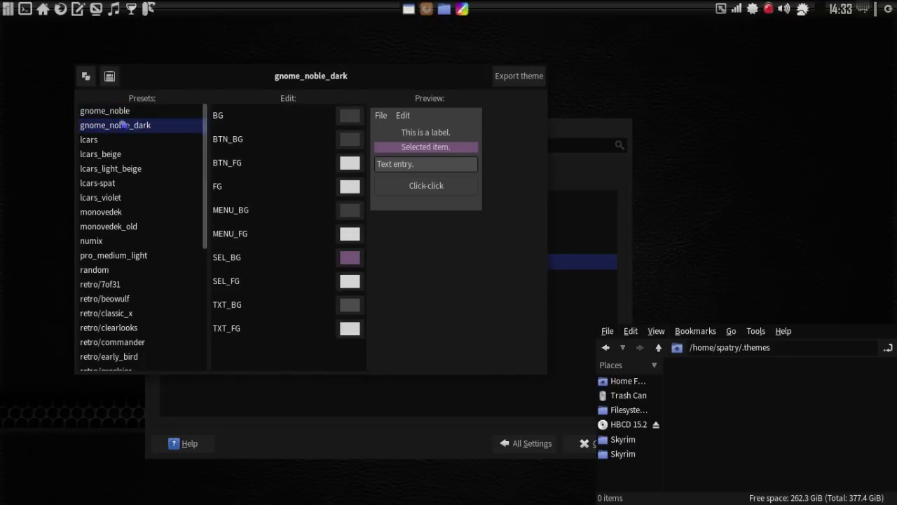
- Clone gnome_noble_dark as noble-spat and select it in Presets
click(87, 76)
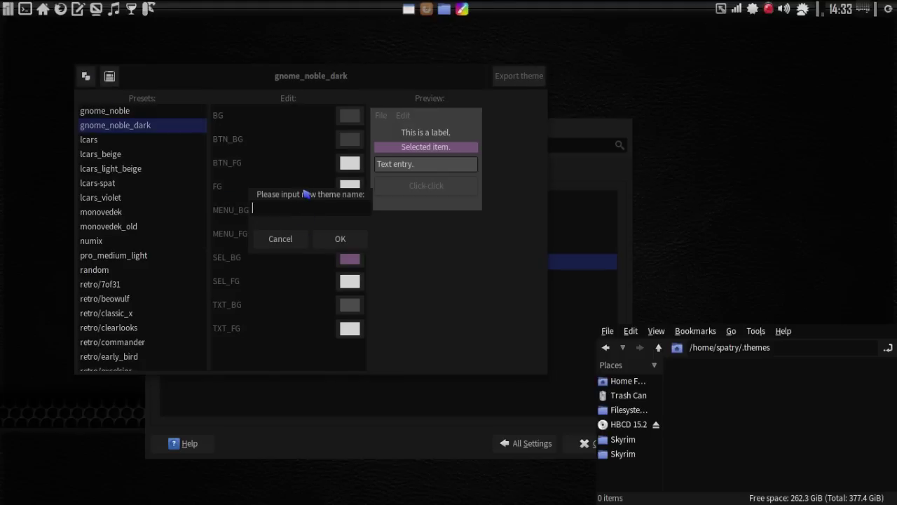
text(noble-spat)
click(340, 239)
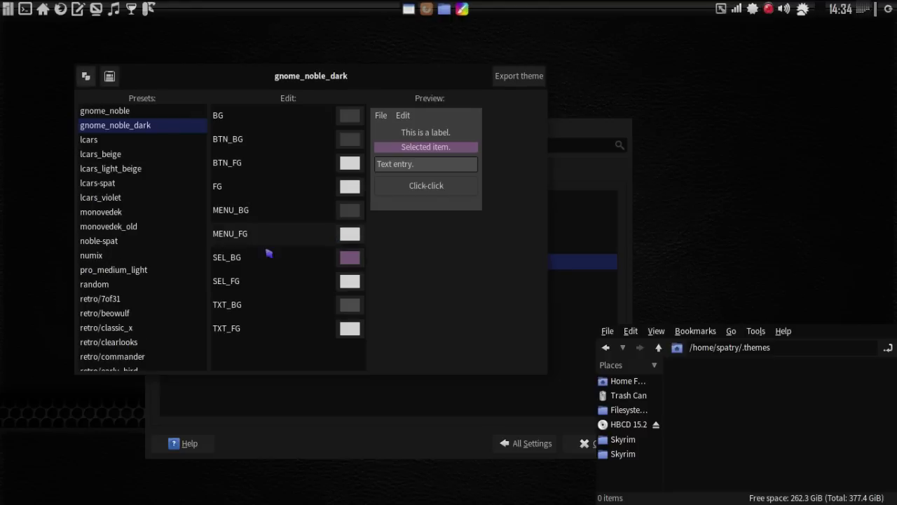
click(114, 242)
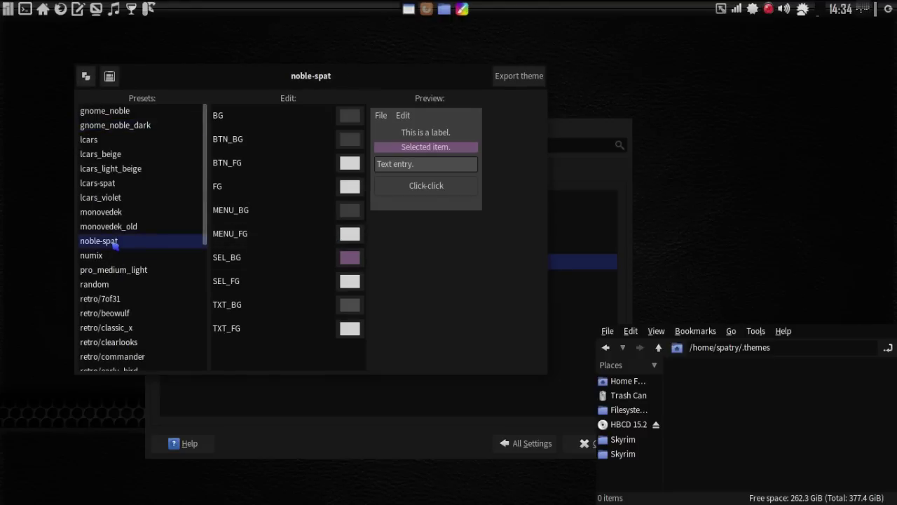
- Change noble-spat's SEL_BG colour to light blue
click(348, 258)
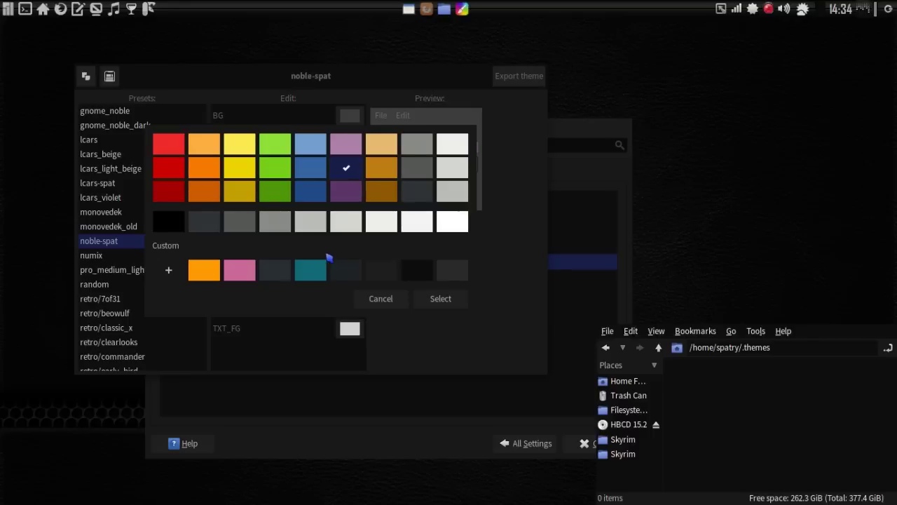
click(302, 147)
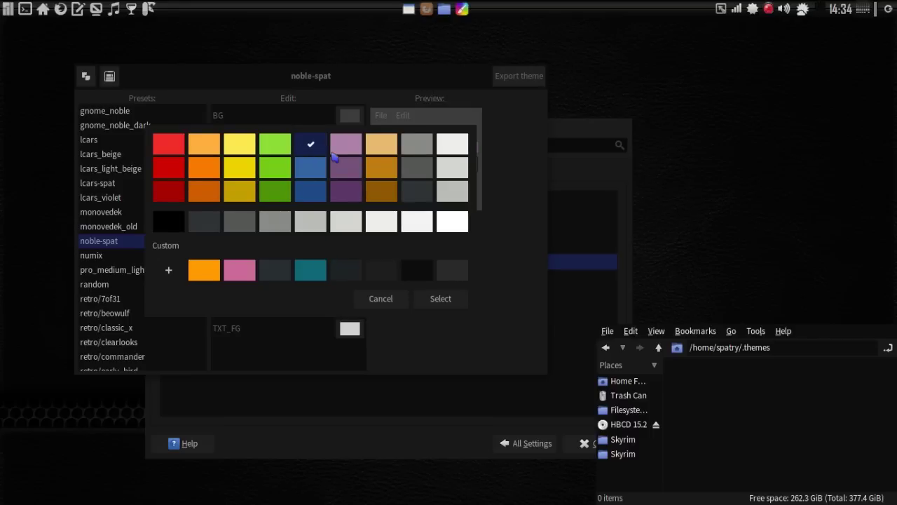
click(441, 300)
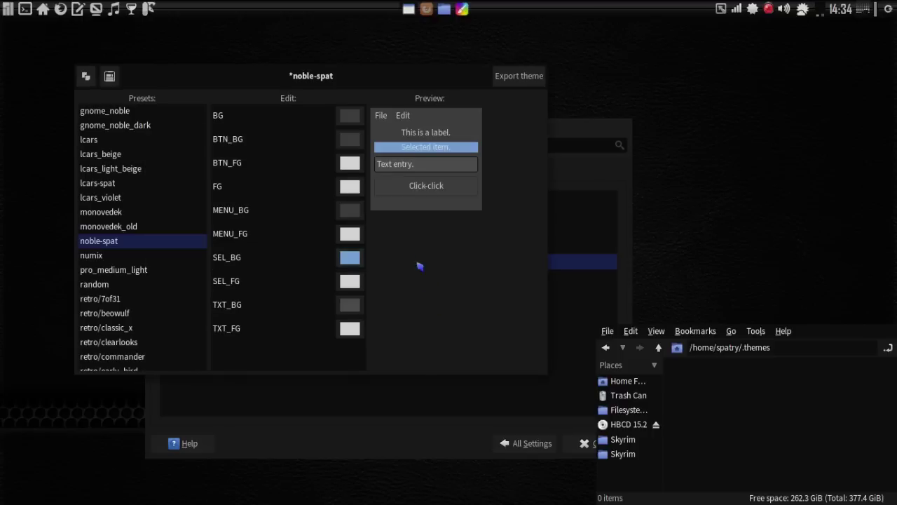
- Export noble-spat, saving its changes, then bring up the Settings Manager
click(521, 79)
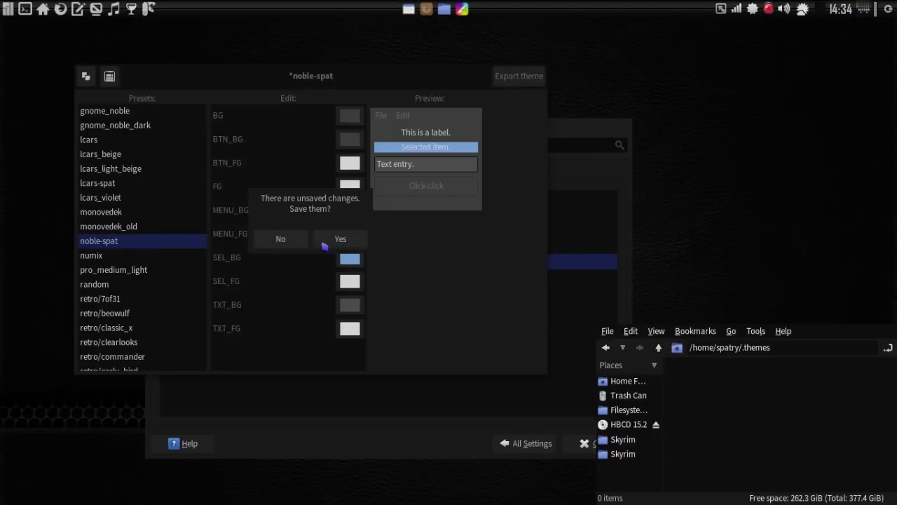
click(326, 243)
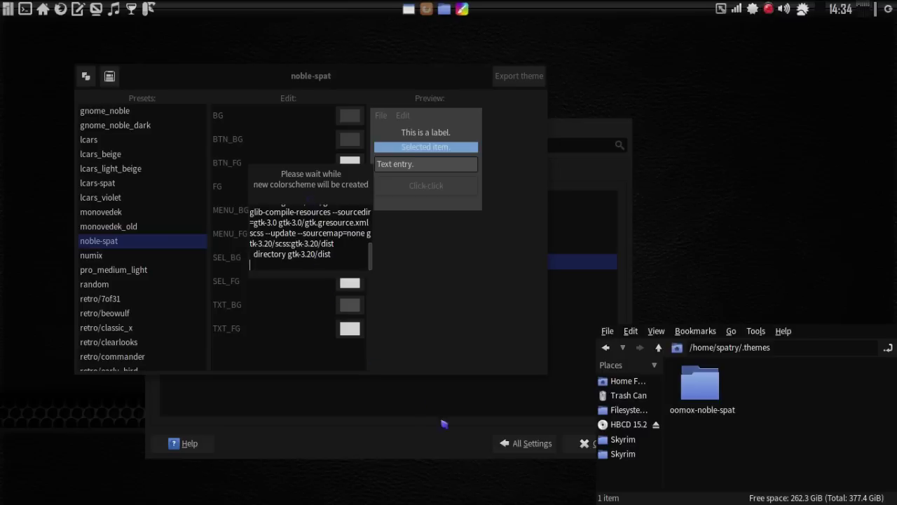
click(532, 445)
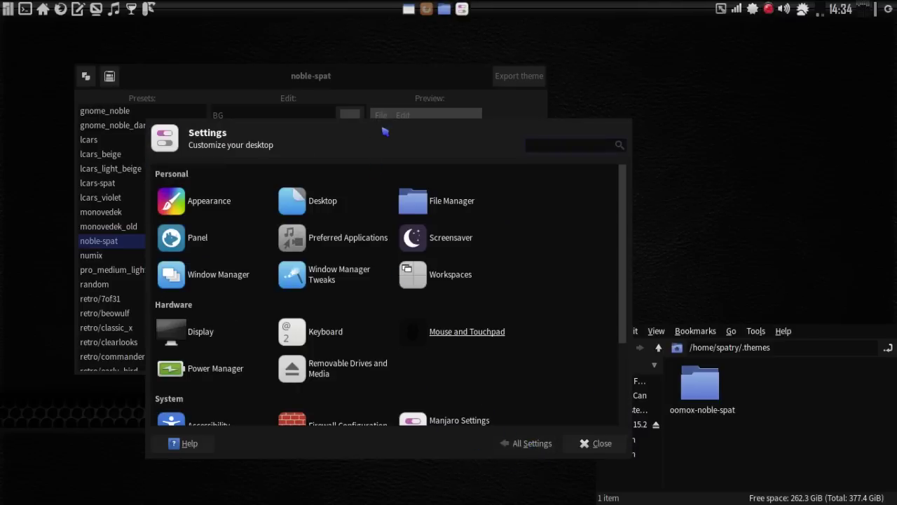
- Apply the oomox-noble-spat style in Xfce Appearance, then open the home folder window beside it
click(393, 75)
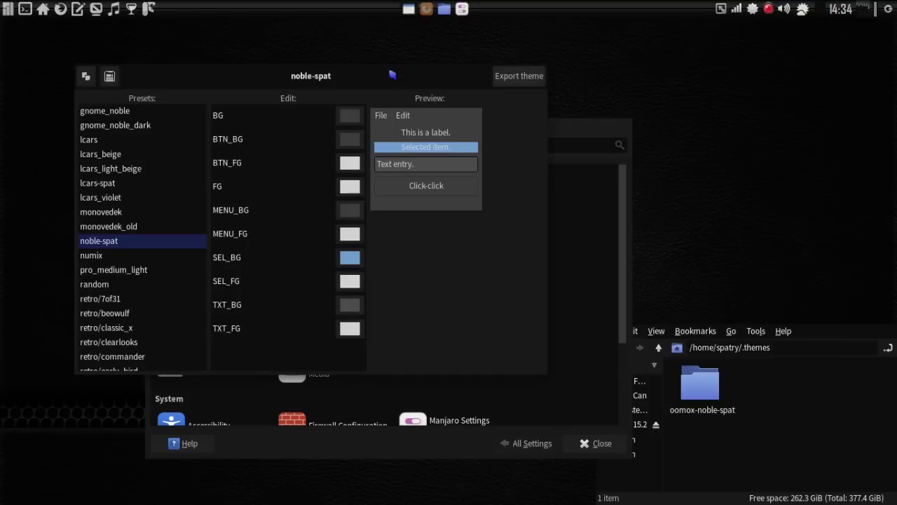
click(370, 438)
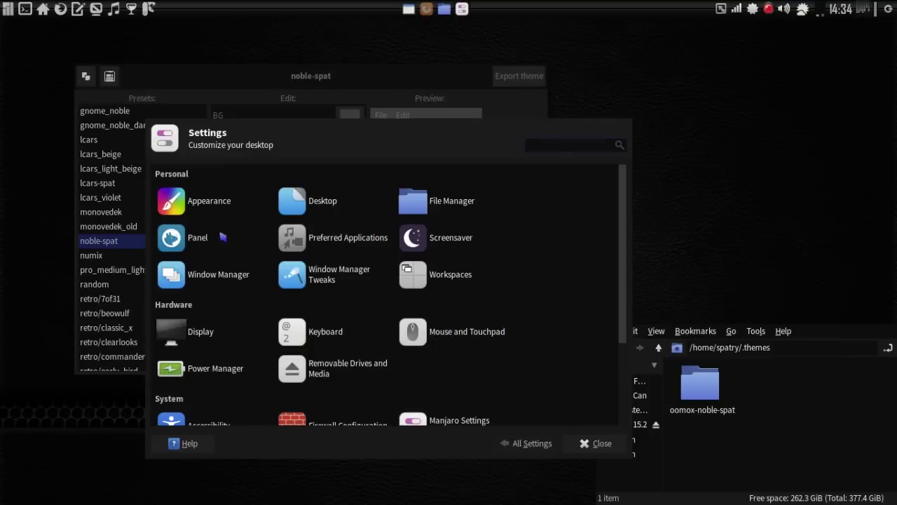
click(207, 202)
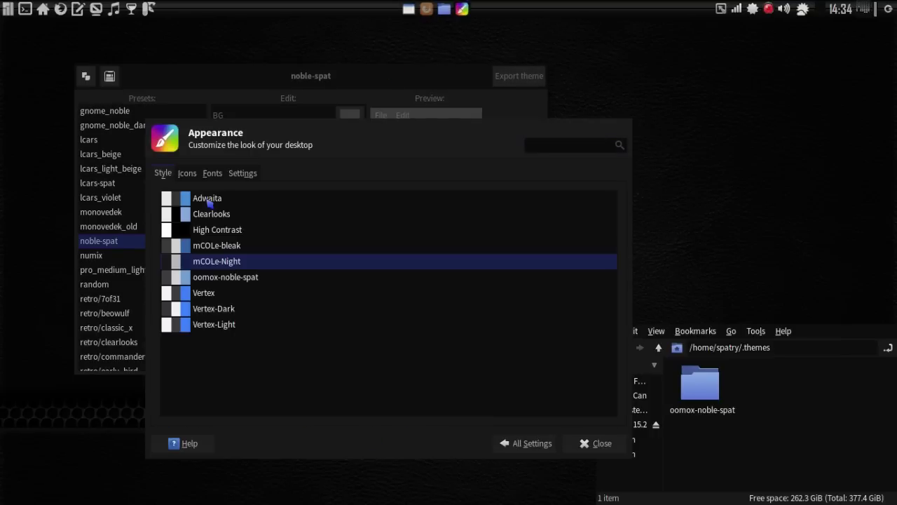
click(223, 278)
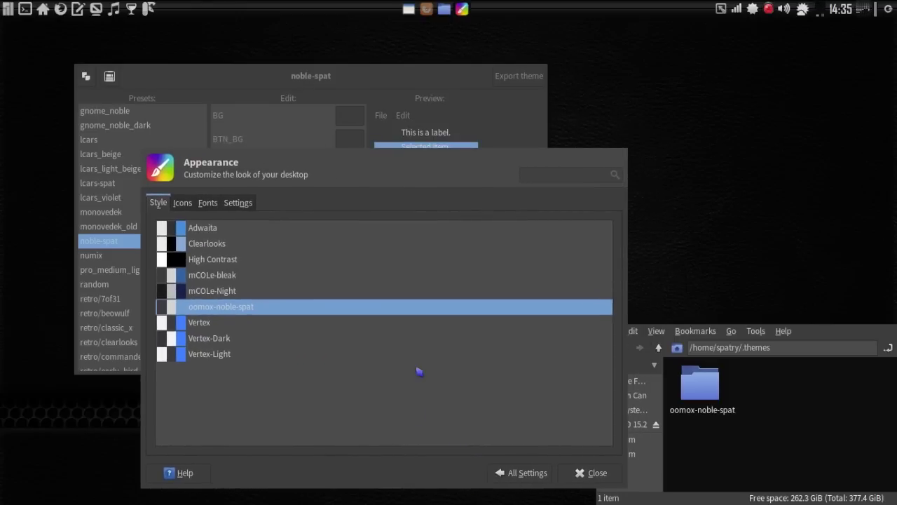
click(44, 10)
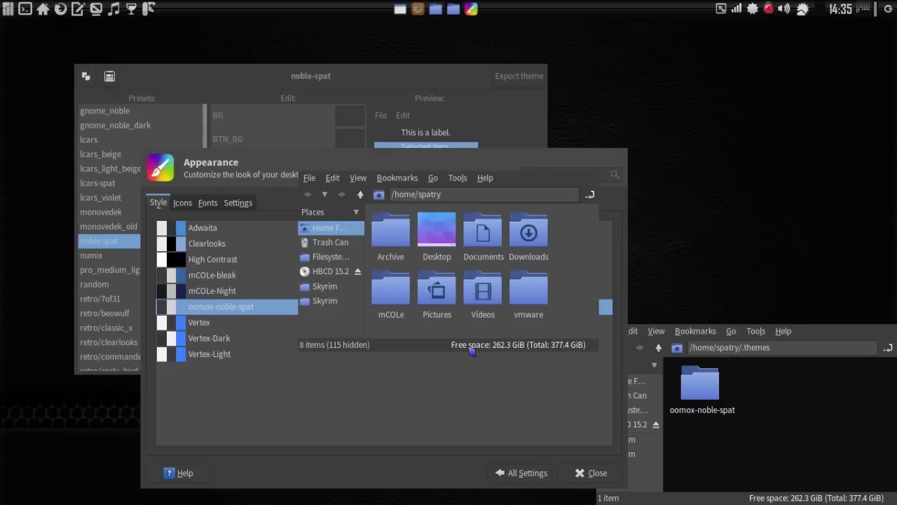
drag(469, 353, 725, 230)
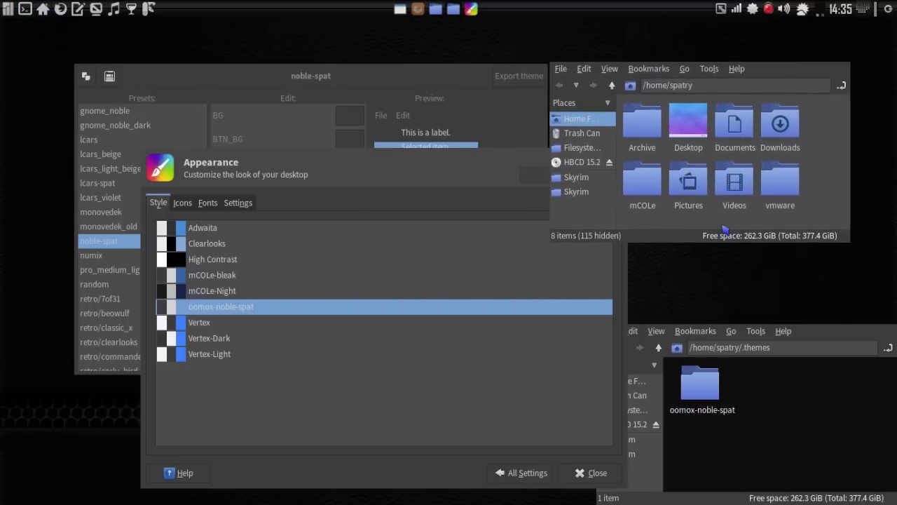